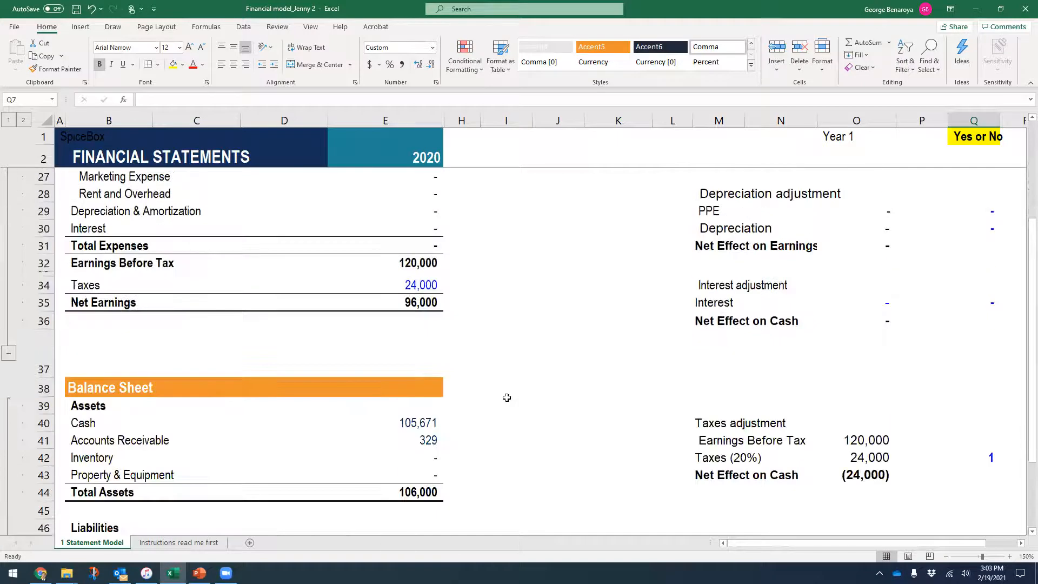
{"action": "scroll", "coordinate": [506, 397], "scroll_direction": "down", "scroll_amount": 1}
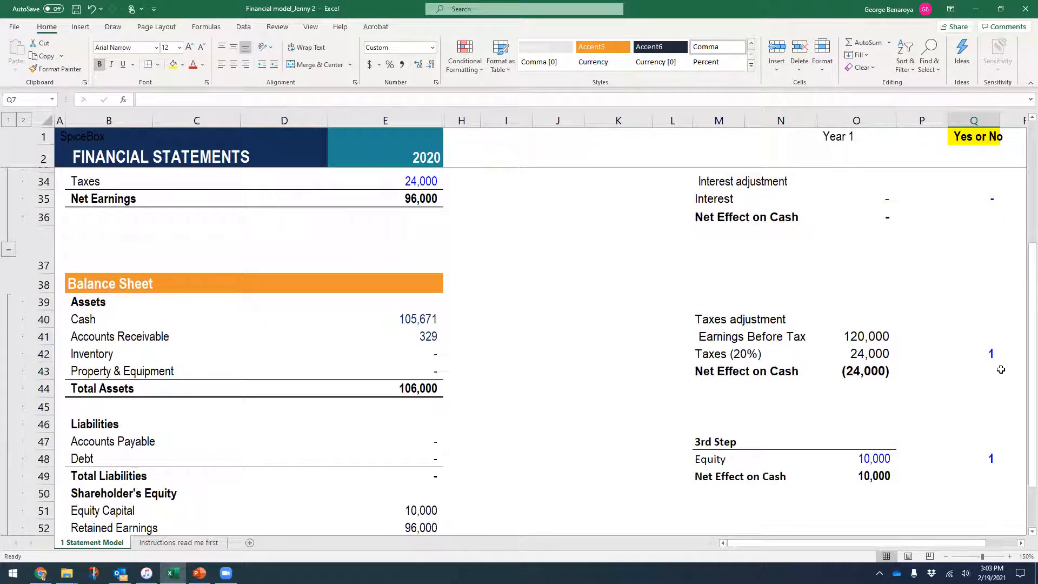
- Clear the taxes (Q42) and equity (Q48) toggles so net earnings and total assets read 120,000
{"action": "left_click", "coordinate": [995, 354]}
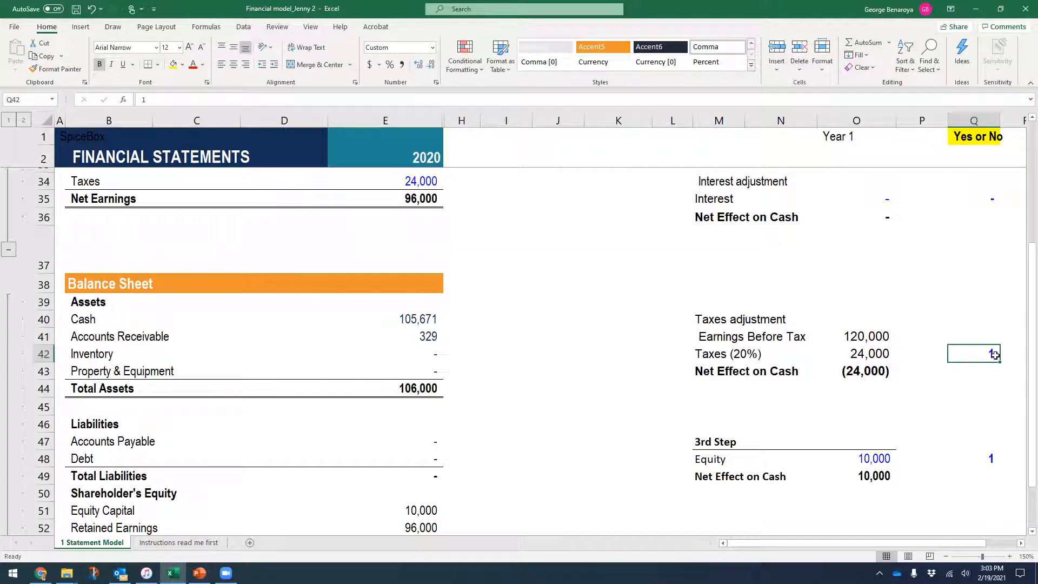
{"action": "key", "text": "Delete"}
{"action": "key", "text": "Down"}
{"action": "key", "text": "Down"}
{"action": "key", "text": "Down"}
{"action": "key", "text": "Down"}
{"action": "key", "text": "Down"}
{"action": "key", "text": "Down"}
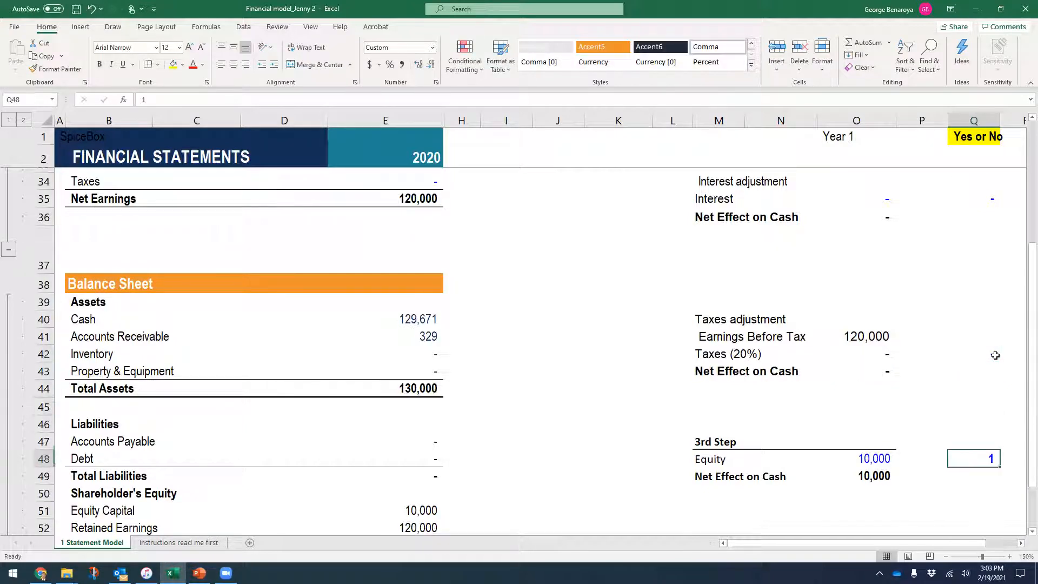
{"action": "key", "text": "Delete"}
{"action": "key", "text": "Down"}
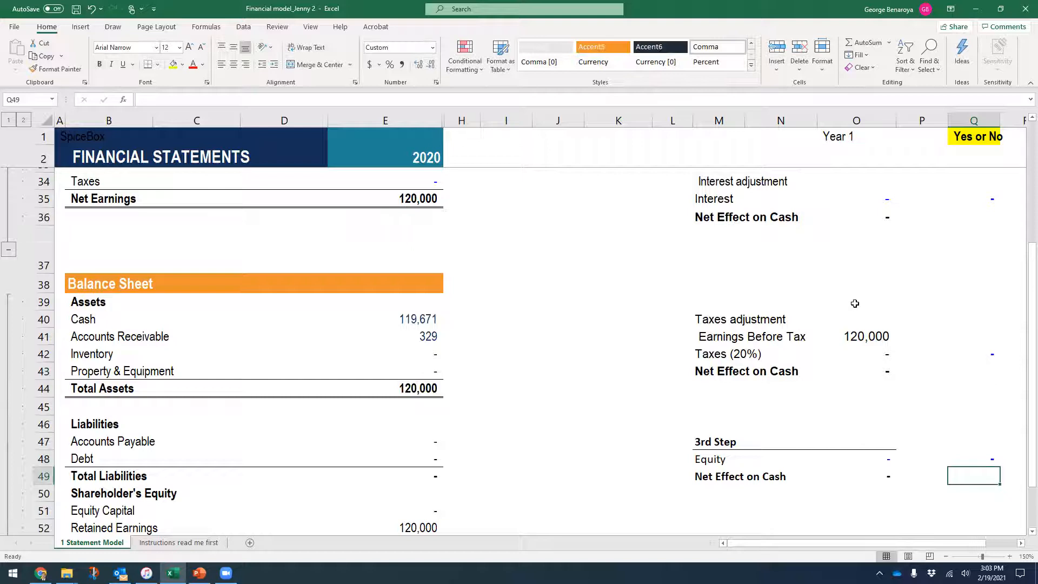
- Bring up the Step 1.2 Cost slide in the lecture deck
{"action": "scroll", "coordinate": [857, 320], "scroll_direction": "down", "scroll_amount": 1}
{"action": "scroll", "coordinate": [857, 321], "scroll_direction": "down", "scroll_amount": 4}
{"action": "scroll", "coordinate": [856, 321], "scroll_direction": "up", "scroll_amount": 9}
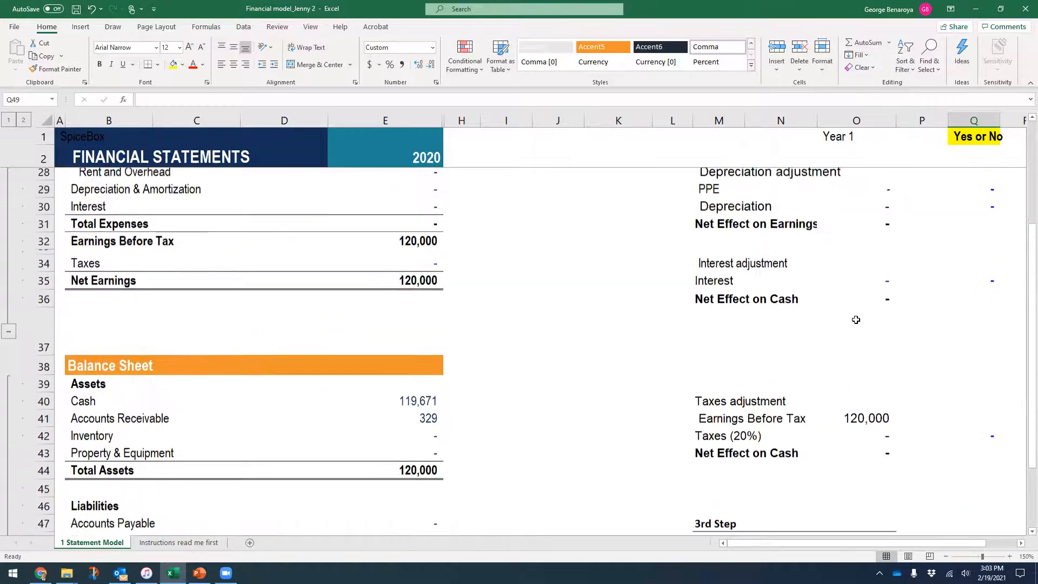
{"action": "scroll", "coordinate": [856, 319], "scroll_direction": "up", "scroll_amount": 5}
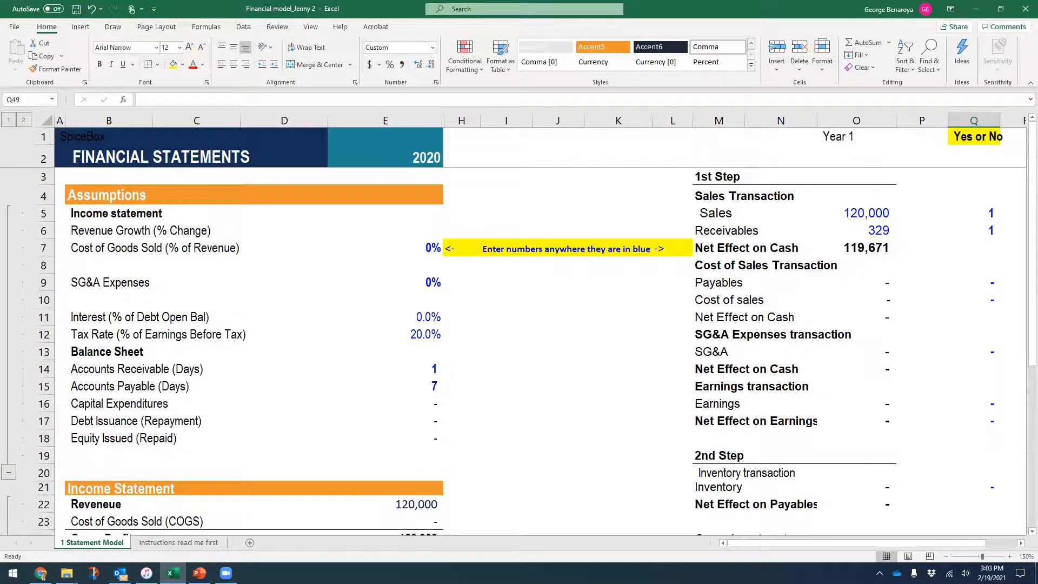
{"action": "key", "text": "alt+Tab"}
{"action": "left_click", "coordinate": [84, 481]}
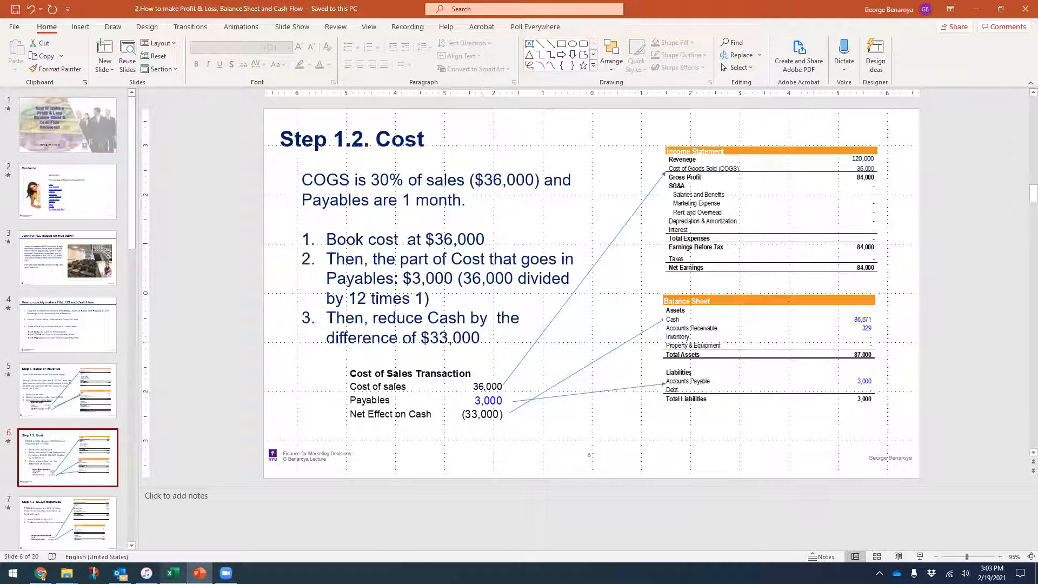
- Return to the SpiceBox financial model workbook in Excel
{"action": "key", "text": "alt+Tab"}
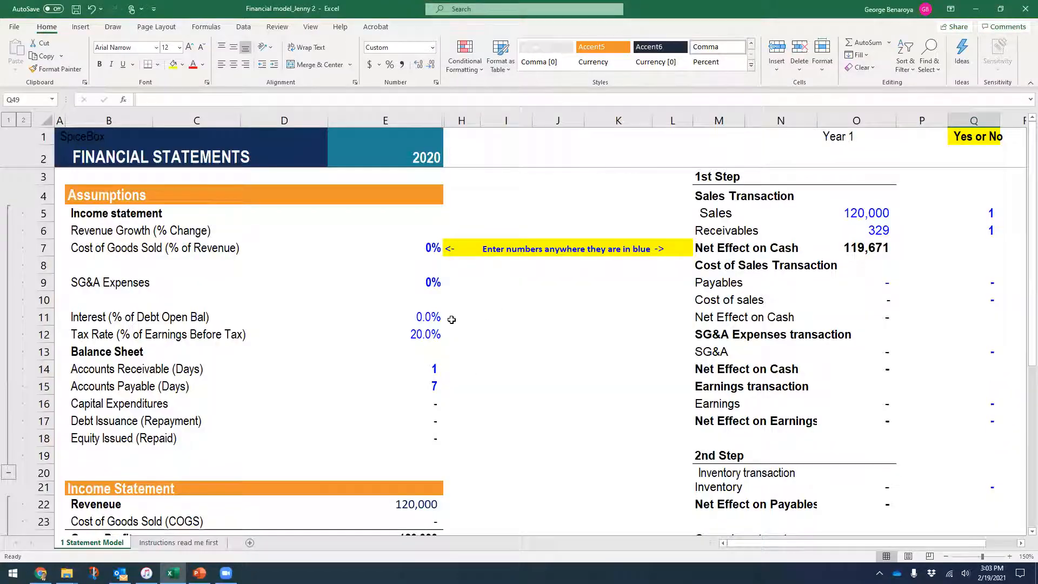
- Set the COGS percentage in E7 to 30%
{"action": "left_click", "coordinate": [420, 249]}
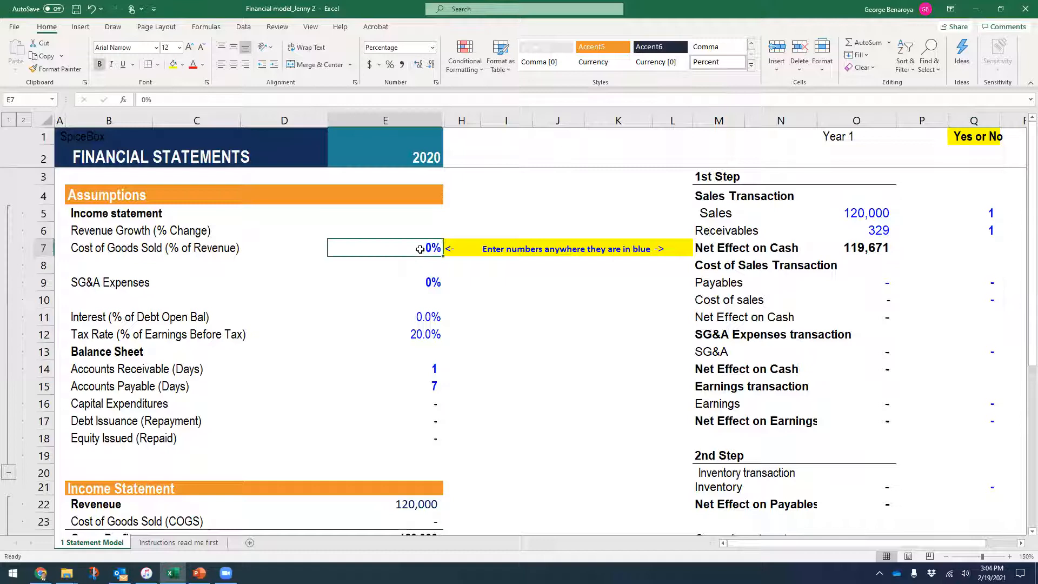
{"action": "type", "text": ".3"}
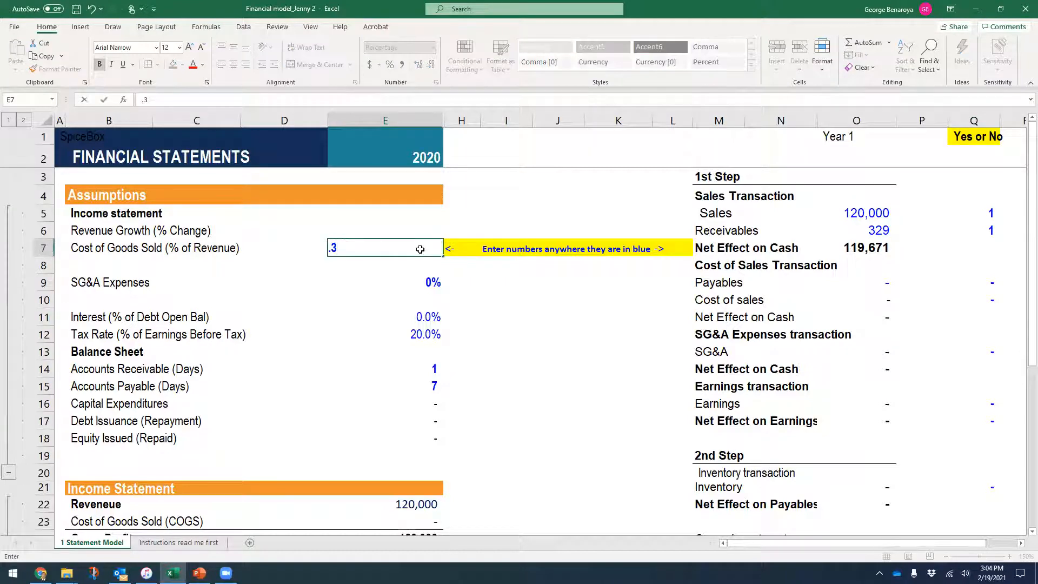
{"action": "key", "text": "Return"}
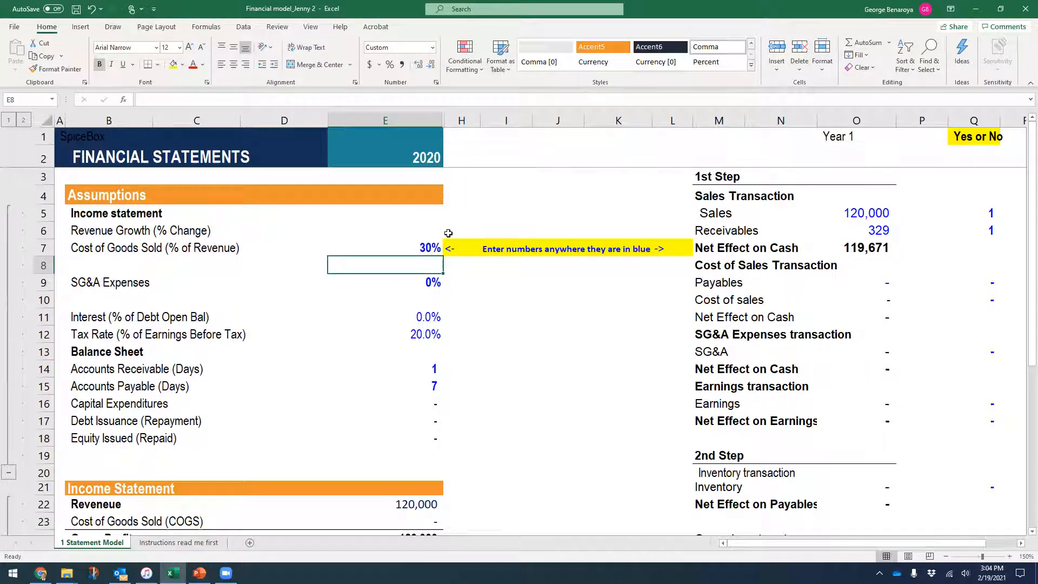
- Switch on the cost of sales (Q10) and payables (Q9) toggles with a 1 each
{"action": "left_click", "coordinate": [984, 301]}
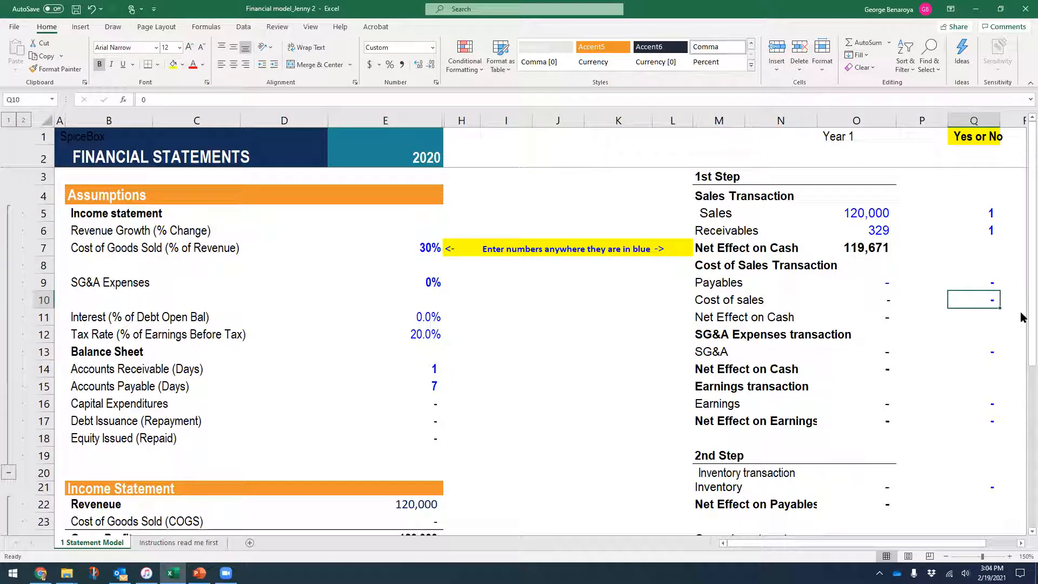
{"action": "type", "text": "1"}
{"action": "key", "text": "Return"}
{"action": "key", "text": "Up"}
{"action": "key", "text": "Up"}
{"action": "type", "text": "1"}
{"action": "key", "text": "Return"}
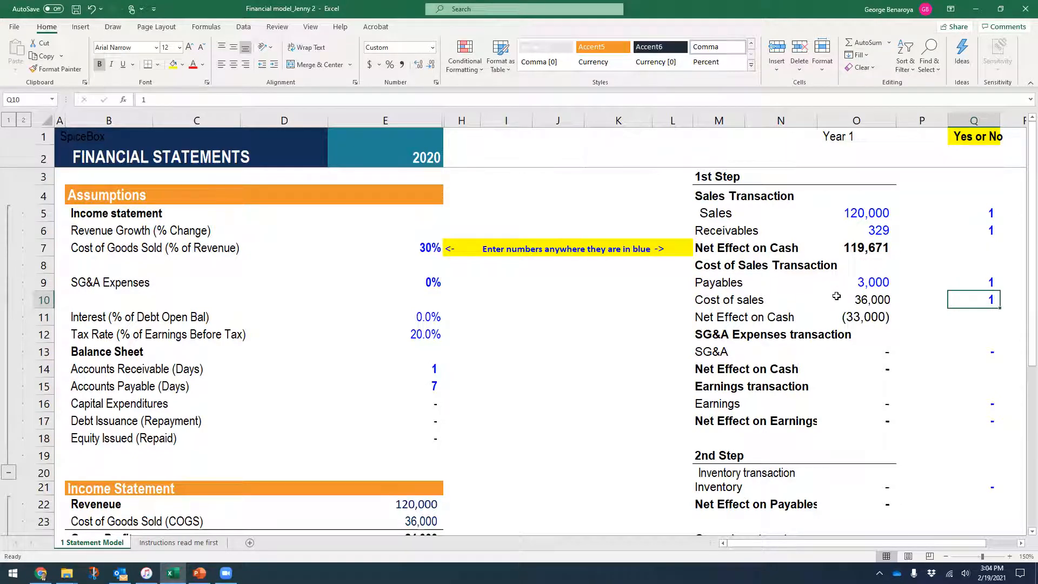
- Inspect the payables, cost of sales and net cash effect formulas in O9–O11
{"action": "left_click", "coordinate": [873, 300]}
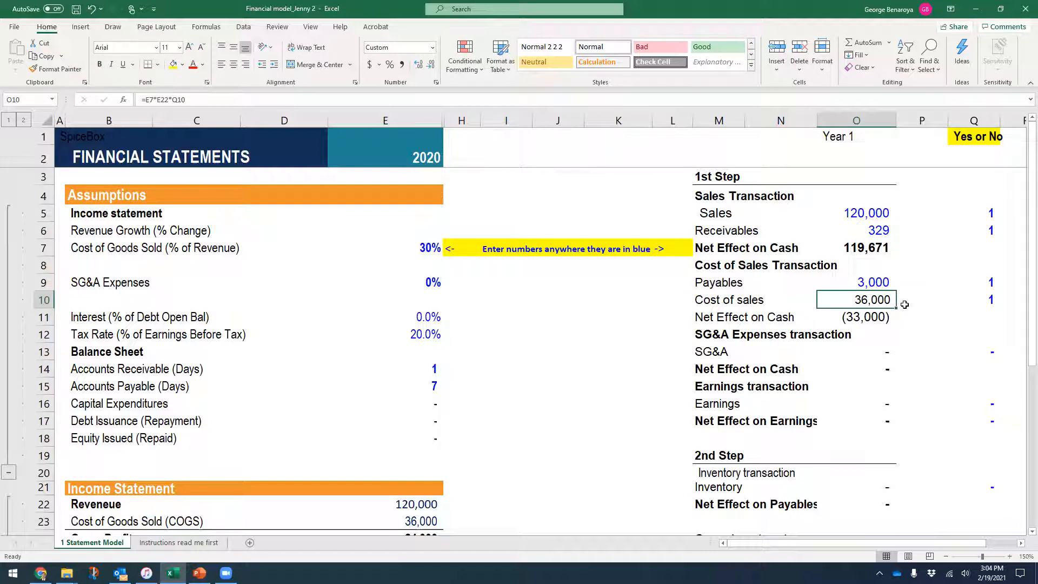
{"action": "left_click", "coordinate": [867, 281]}
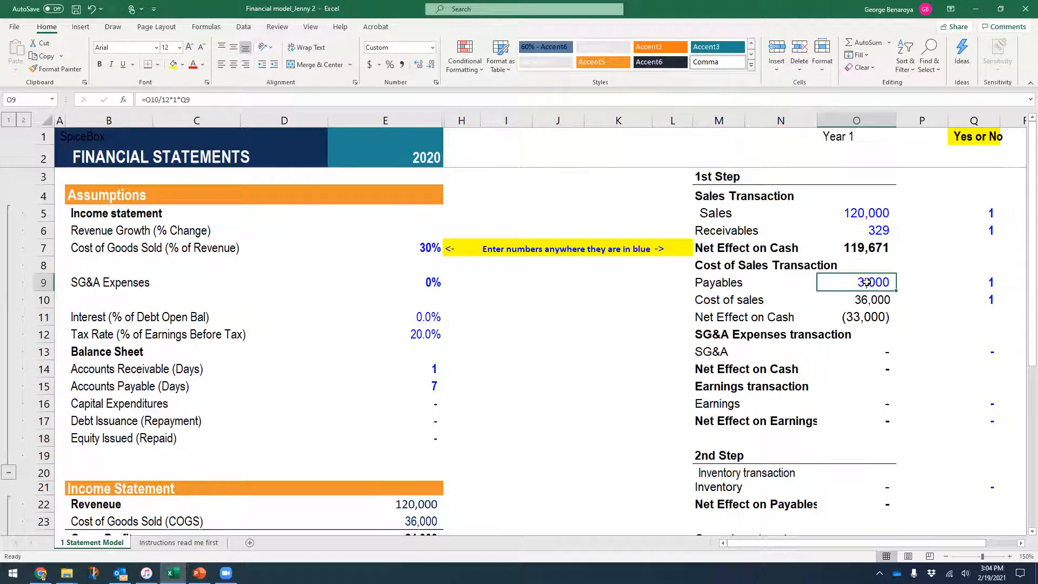
{"action": "left_click", "coordinate": [871, 317]}
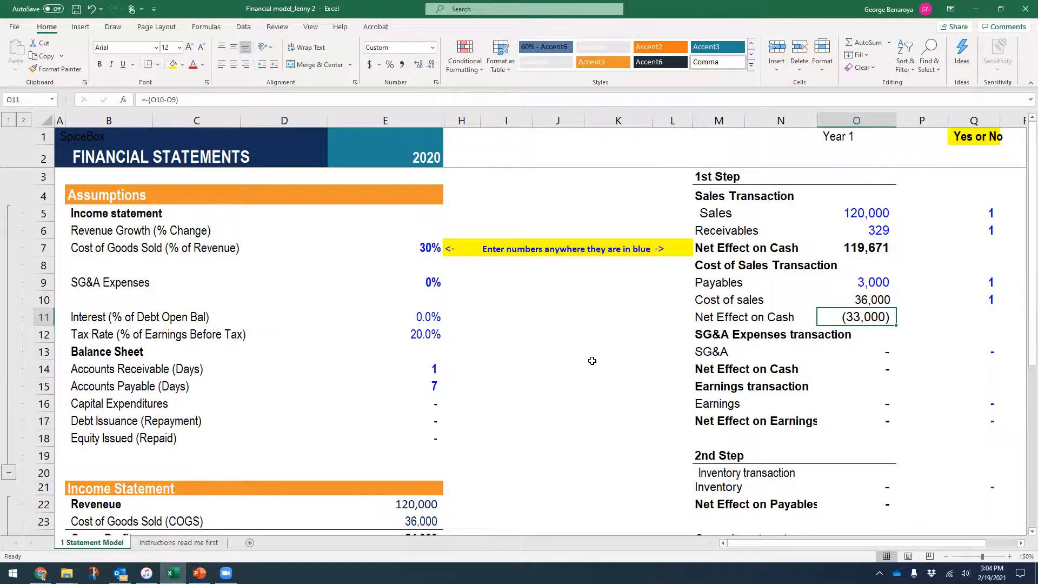
- Review the updated model, then show the Step 1.3 SG&A Expenses slide
{"action": "scroll", "coordinate": [593, 357], "scroll_direction": "down", "scroll_amount": 2}
{"action": "scroll", "coordinate": [593, 357], "scroll_direction": "down", "scroll_amount": 4}
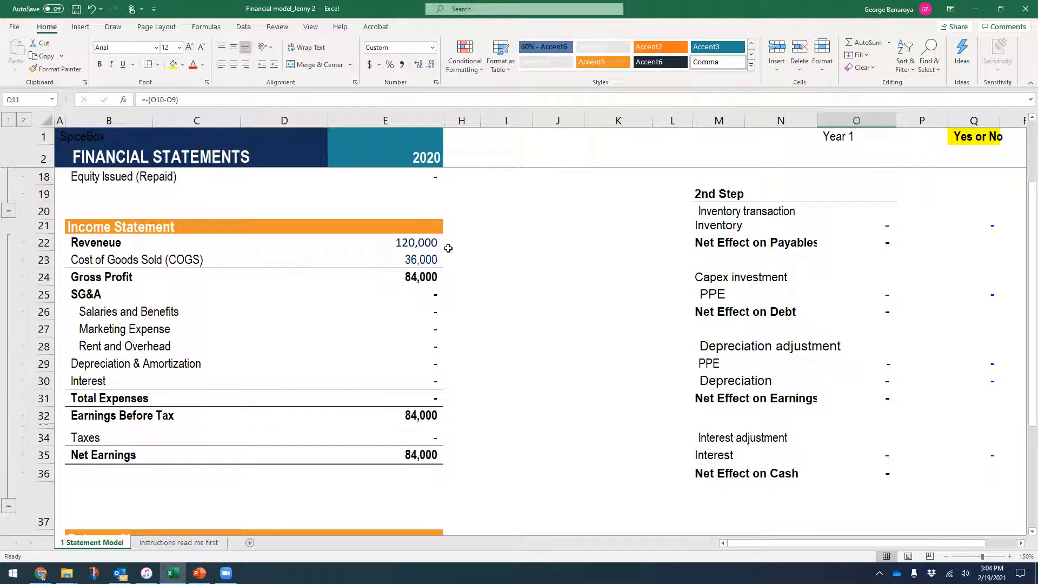
{"action": "scroll", "coordinate": [449, 480], "scroll_direction": "down", "scroll_amount": 5}
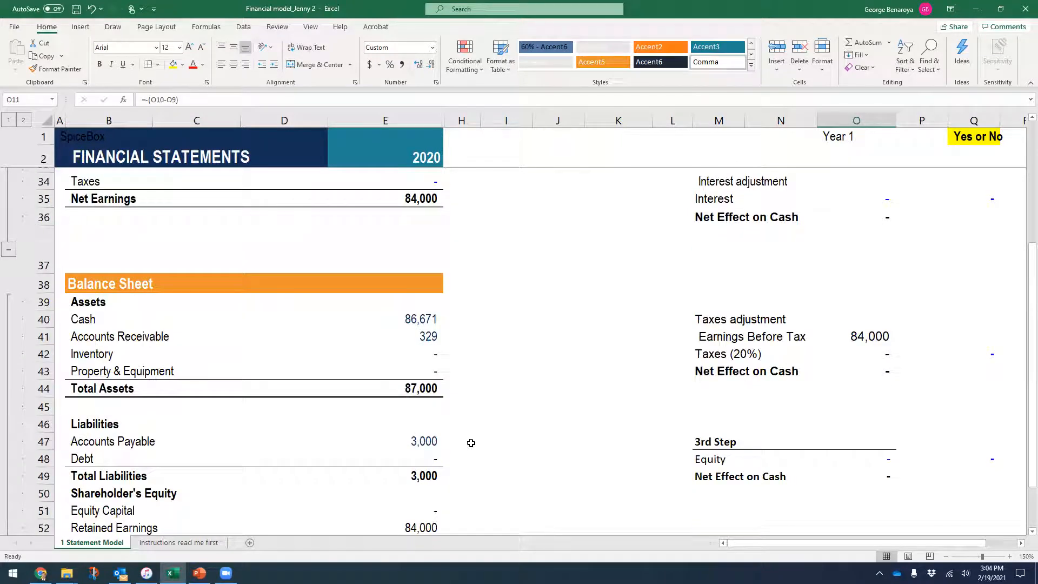
{"action": "scroll", "coordinate": [470, 442], "scroll_direction": "up", "scroll_amount": 3}
{"action": "scroll", "coordinate": [471, 443], "scroll_direction": "up", "scroll_amount": 1}
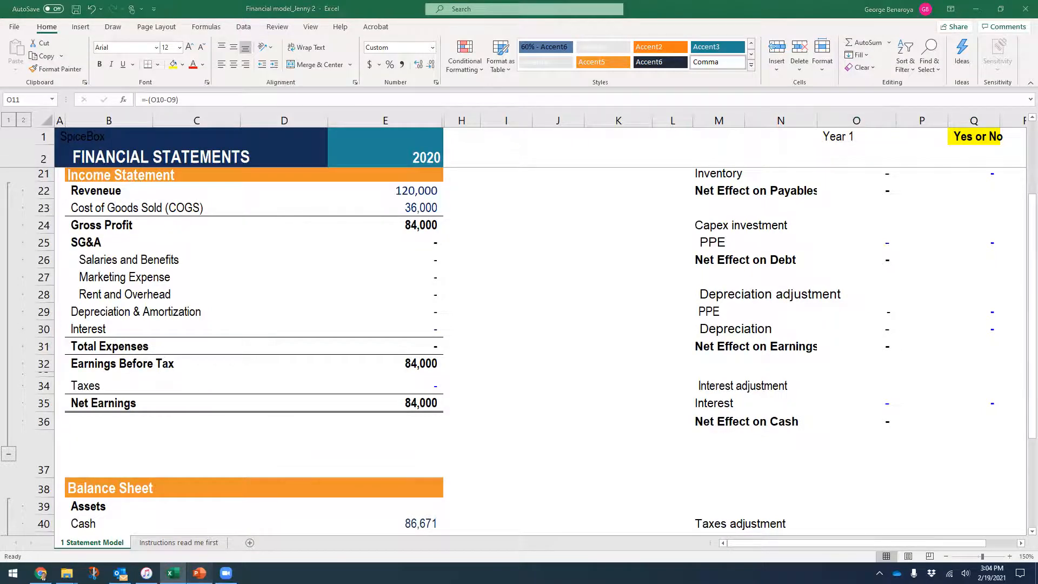
{"action": "left_click", "coordinate": [199, 574]}
{"action": "left_click", "coordinate": [62, 511]}
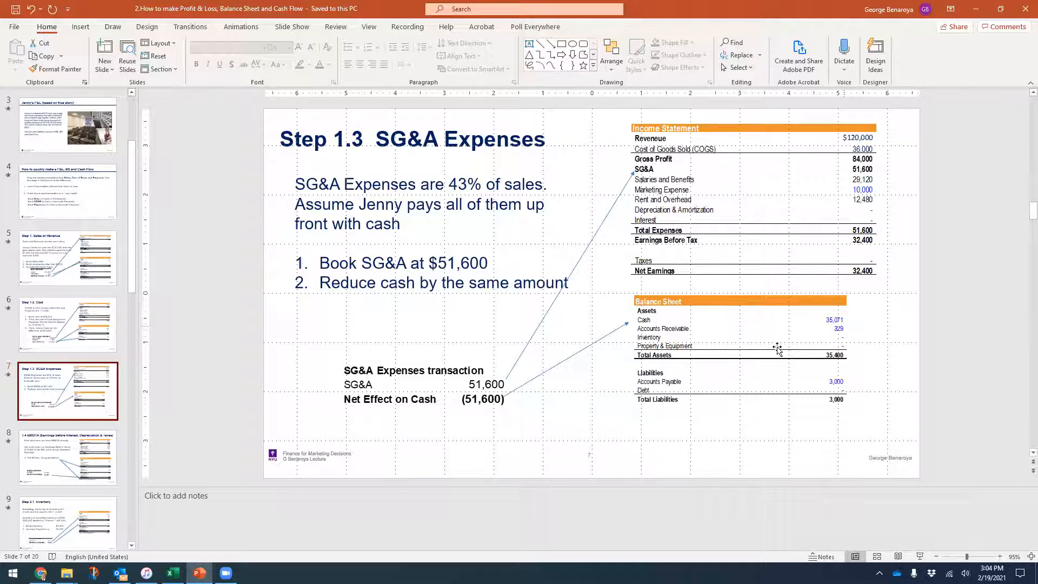
- Back in the model, set the SG&A percentage in E9 to 43%
{"action": "left_click", "coordinate": [172, 573]}
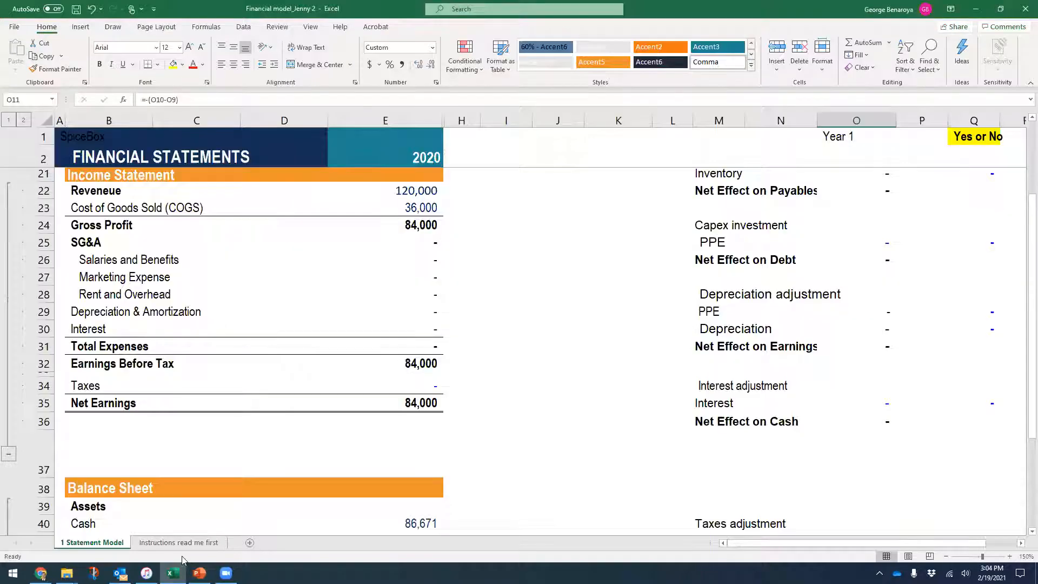
{"action": "scroll", "coordinate": [511, 446], "scroll_direction": "up", "scroll_amount": 5}
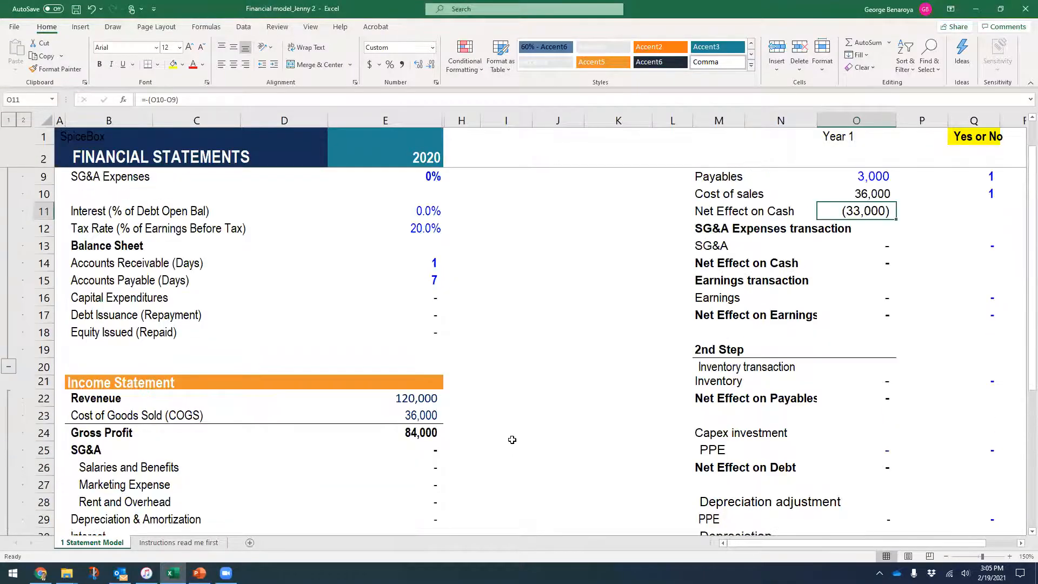
{"action": "scroll", "coordinate": [459, 369], "scroll_direction": "up", "scroll_amount": 1}
{"action": "left_click", "coordinate": [428, 288]}
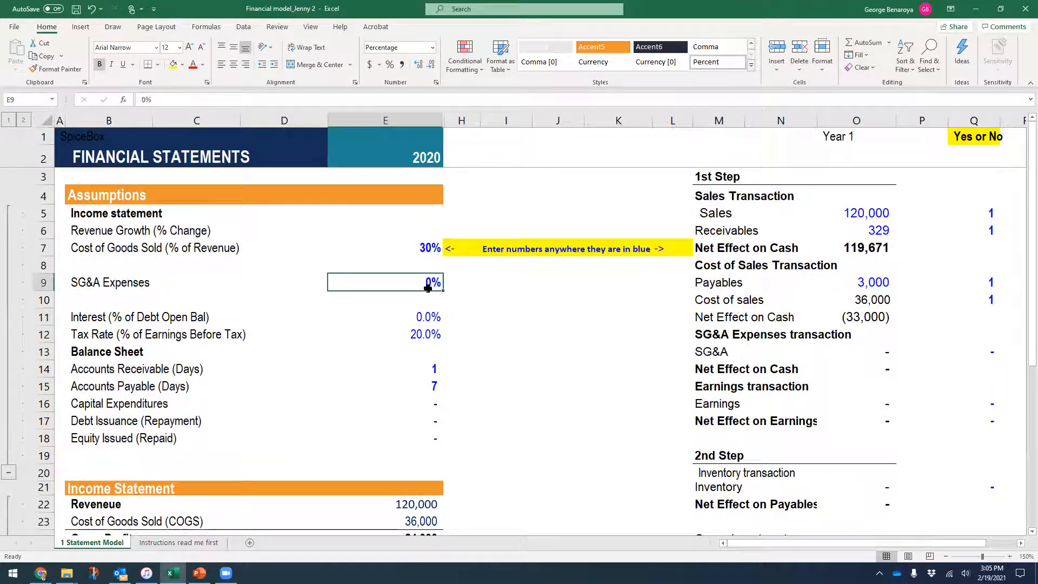
{"action": "type", "text": ".43"}
{"action": "key", "text": "Return"}
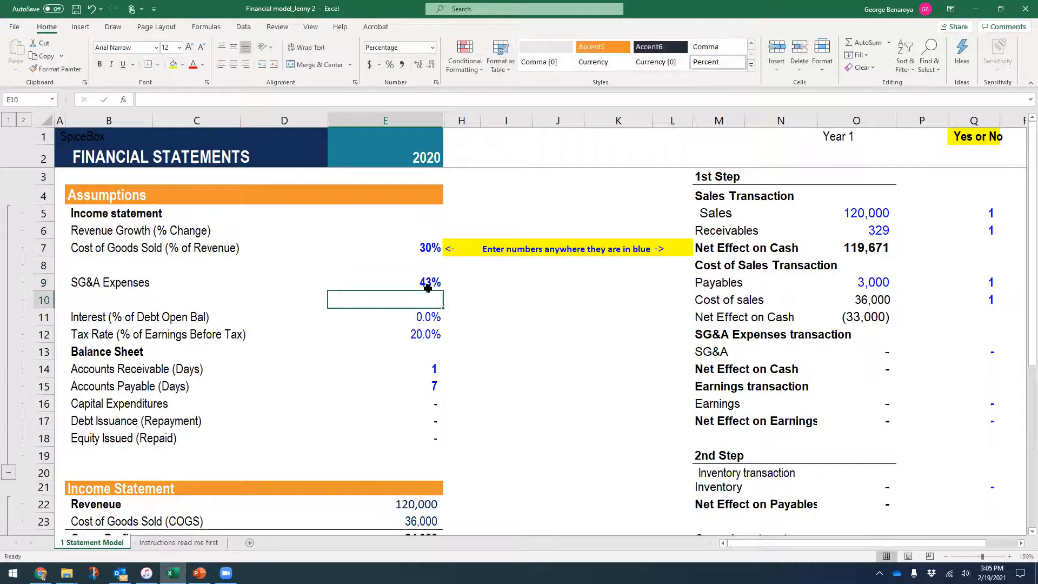
{"action": "left_click", "coordinate": [428, 288]}
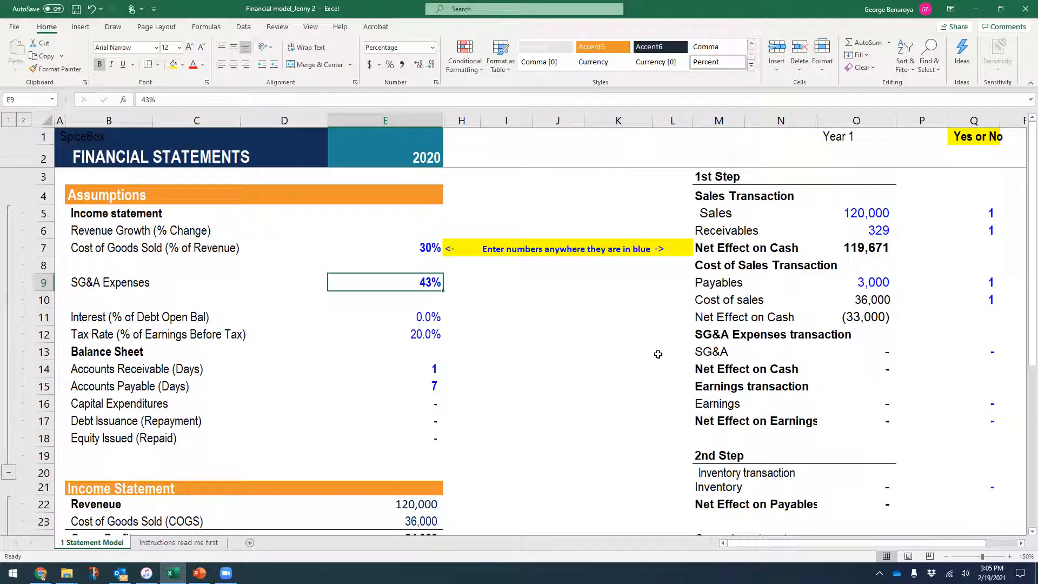
- Switch on the SG&A toggle in Q13, booking 51,600 with a −51,600 cash effect
{"action": "left_click", "coordinate": [996, 352]}
{"action": "type", "text": "1"}
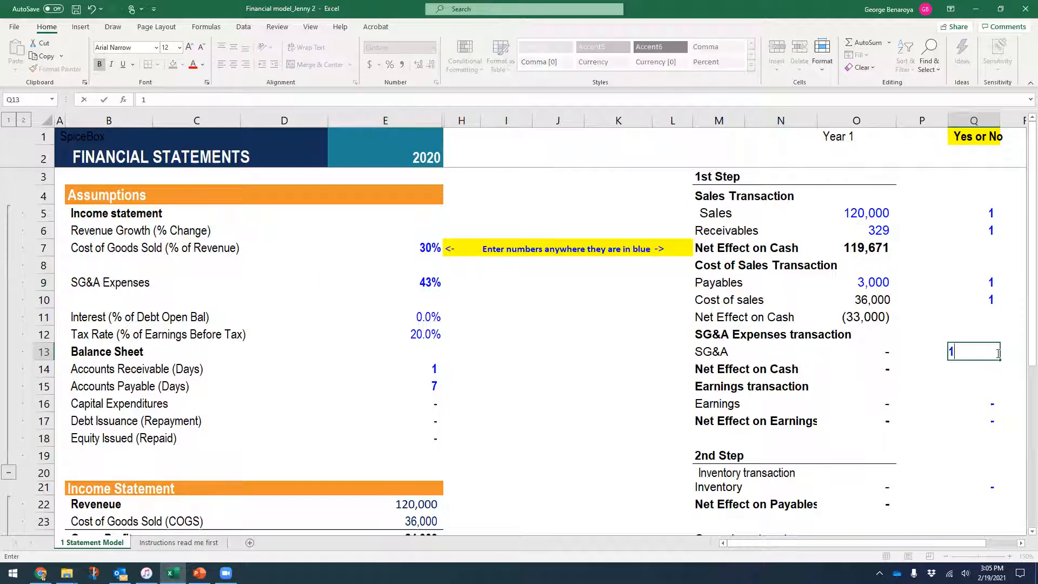
{"action": "key", "text": "Return"}
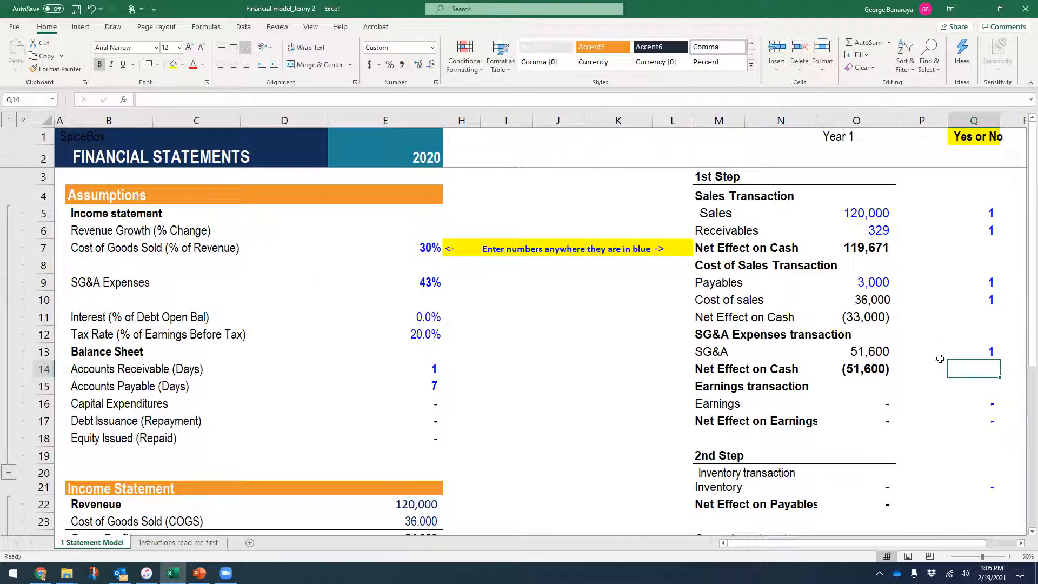
{"action": "left_click", "coordinate": [872, 351]}
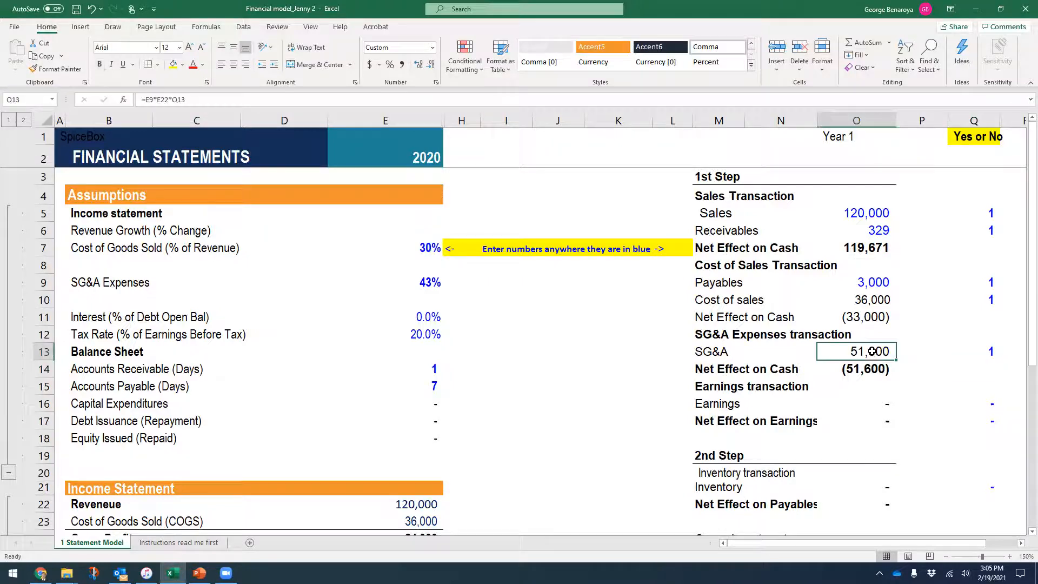
{"action": "left_click", "coordinate": [872, 369]}
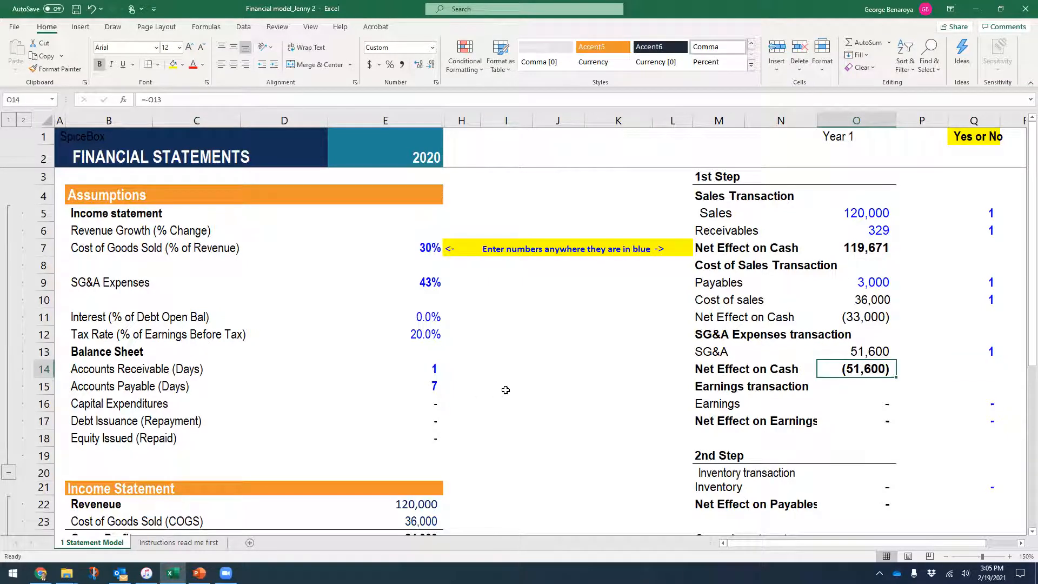
- Trace the SG&A total formula in E25 and the Cash calculation in E40
{"action": "scroll", "coordinate": [508, 390], "scroll_direction": "down", "scroll_amount": 1}
{"action": "scroll", "coordinate": [508, 390], "scroll_direction": "down", "scroll_amount": 4}
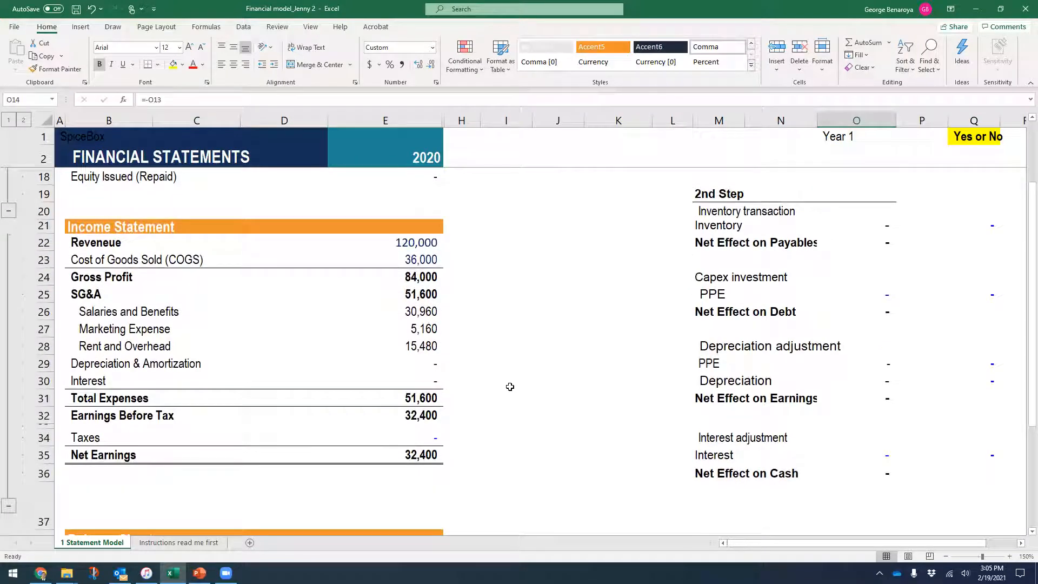
{"action": "left_click", "coordinate": [438, 297]}
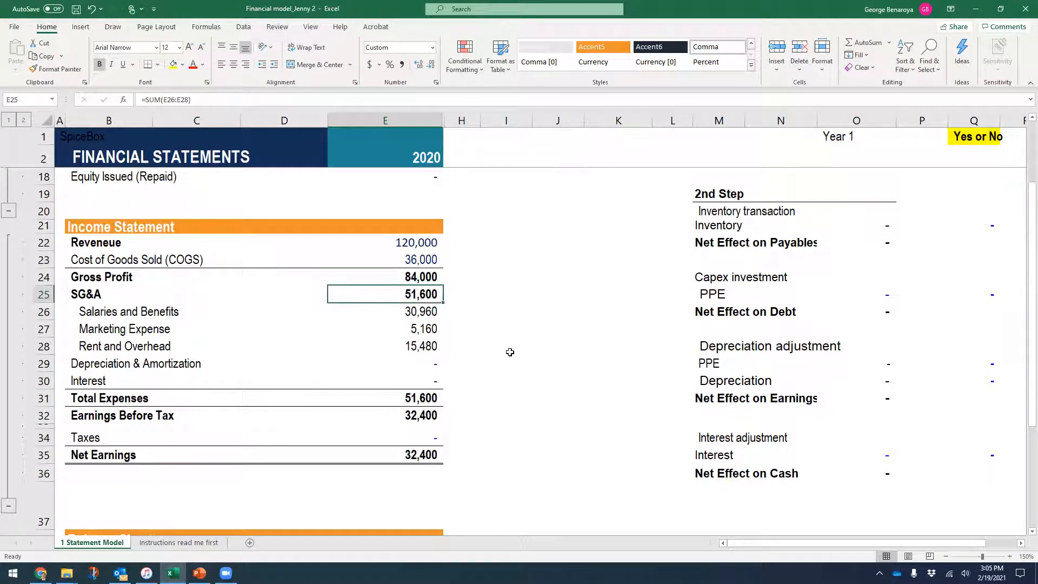
{"action": "scroll", "coordinate": [511, 349], "scroll_direction": "down", "scroll_amount": 1}
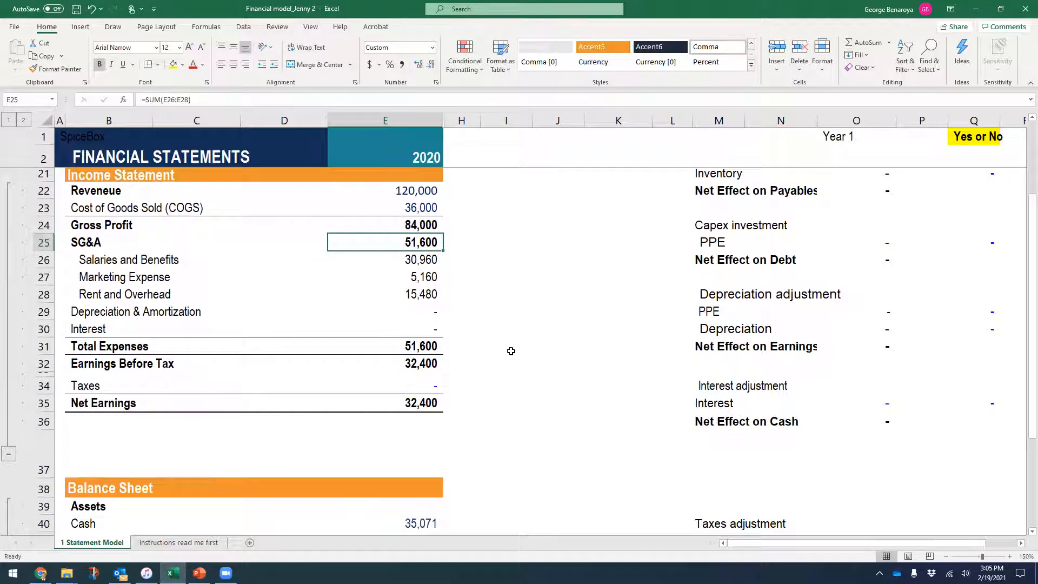
{"action": "scroll", "coordinate": [511, 350], "scroll_direction": "down", "scroll_amount": 2}
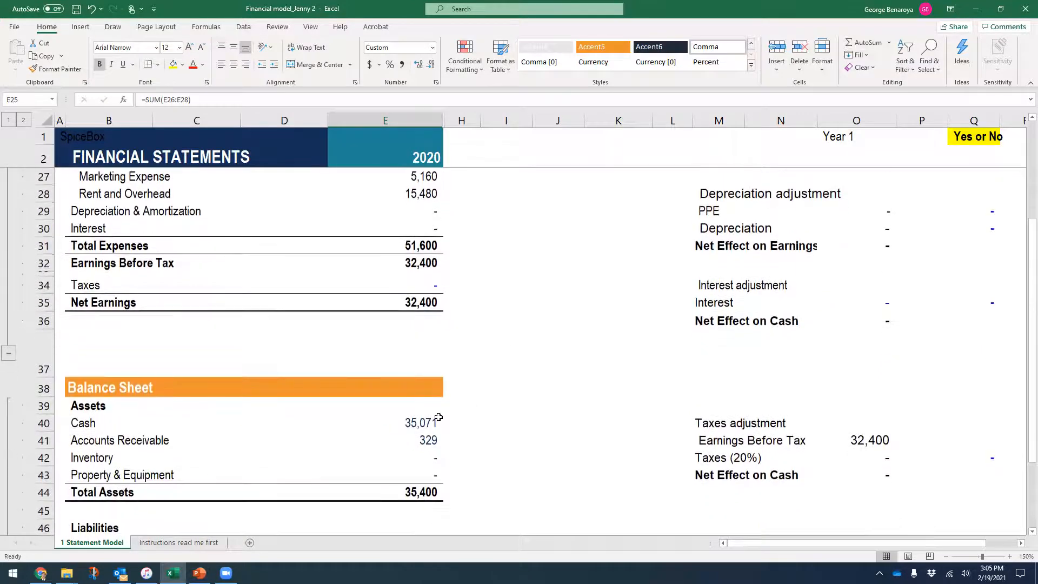
{"action": "left_click", "coordinate": [425, 427]}
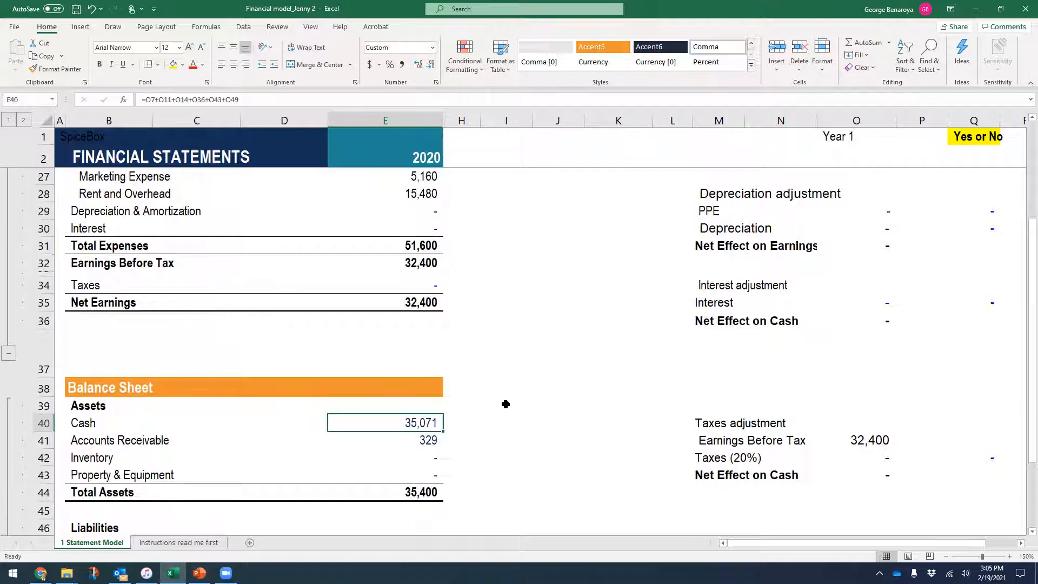
- Inspect the Salaries and Benefits, Marketing Expense and Rent and Overhead formulas
{"action": "scroll", "coordinate": [505, 404], "scroll_direction": "up", "scroll_amount": 2}
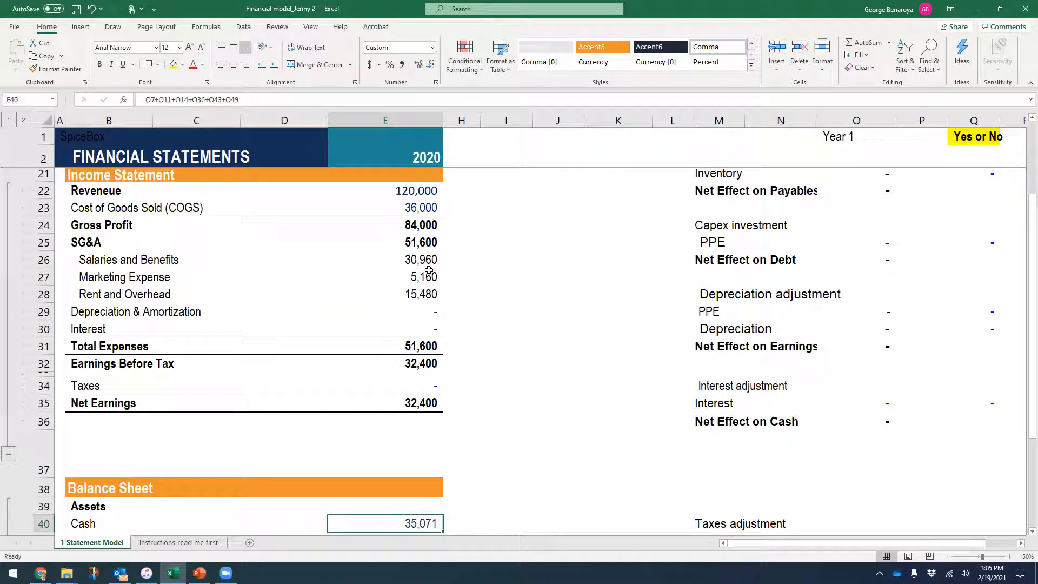
{"action": "left_click", "coordinate": [418, 259]}
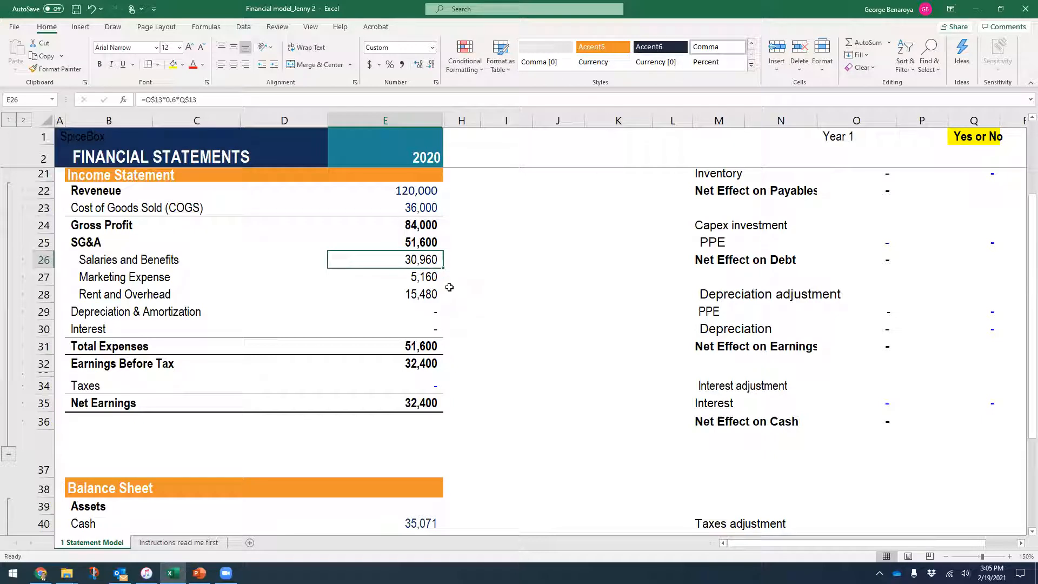
{"action": "left_click", "coordinate": [412, 278]}
{"action": "left_click", "coordinate": [420, 292]}
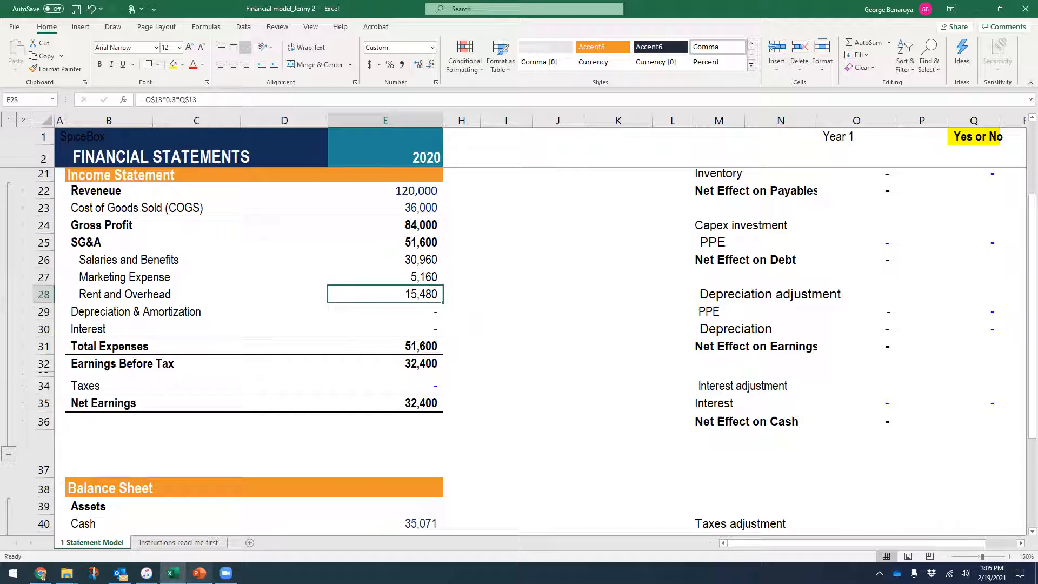
{"action": "left_click", "coordinate": [199, 573]}
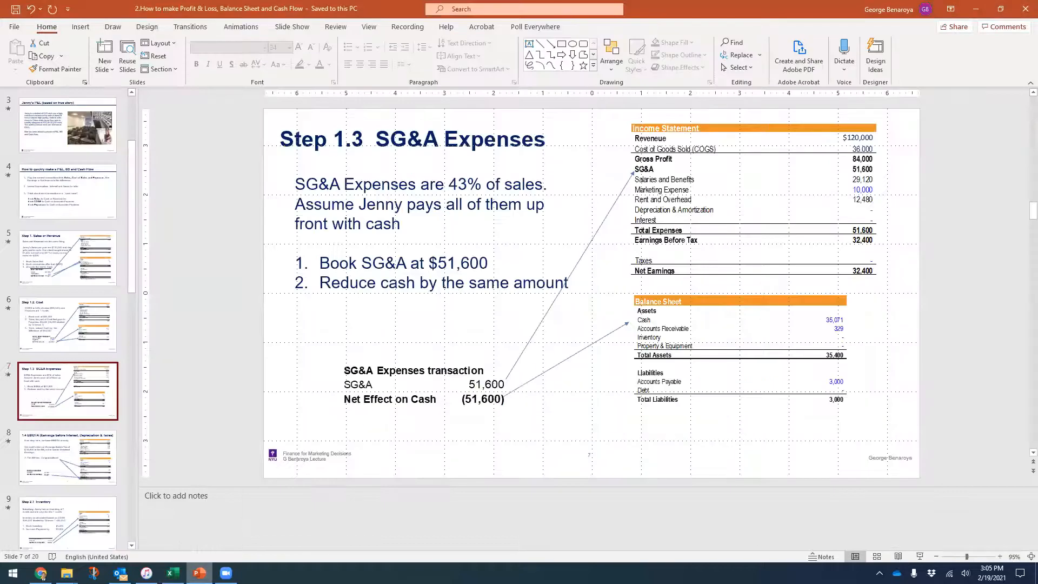
- Flip between the 1.4 EBIDTA and SG&A Expenses slides, then return to Excel
{"action": "left_click", "coordinate": [84, 473]}
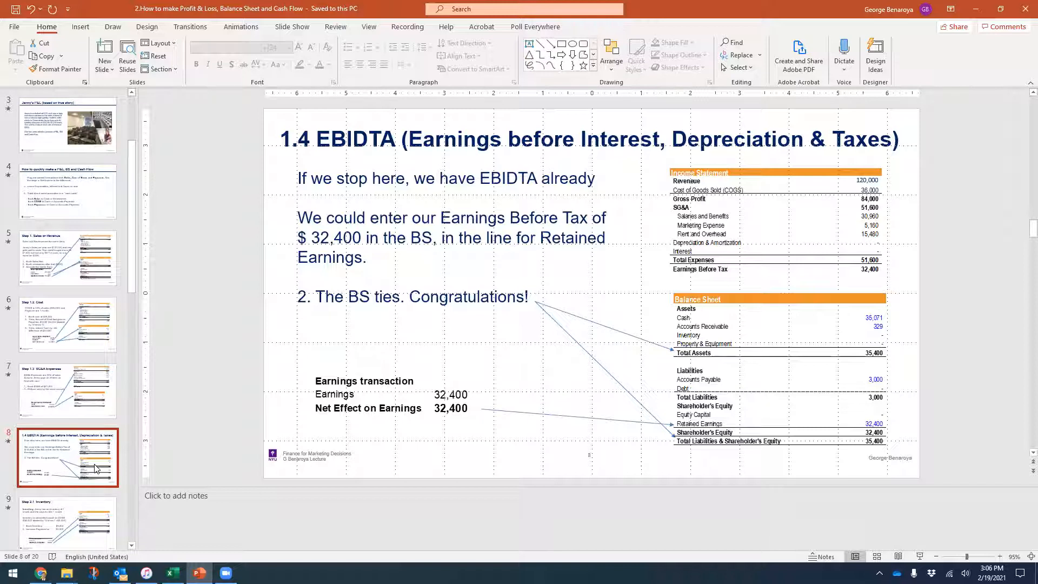
{"action": "left_click", "coordinate": [60, 400]}
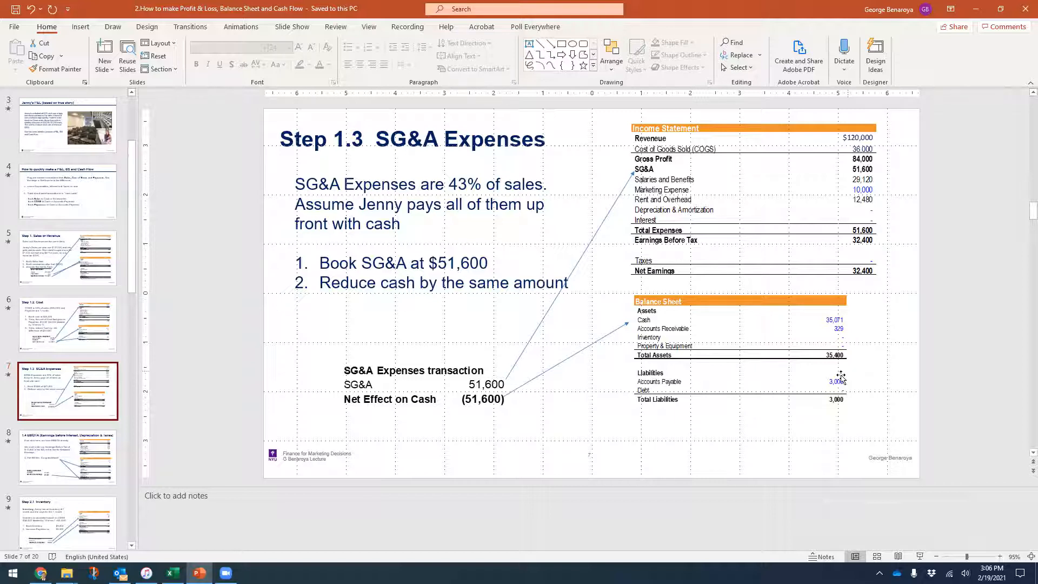
{"action": "left_click", "coordinate": [89, 473]}
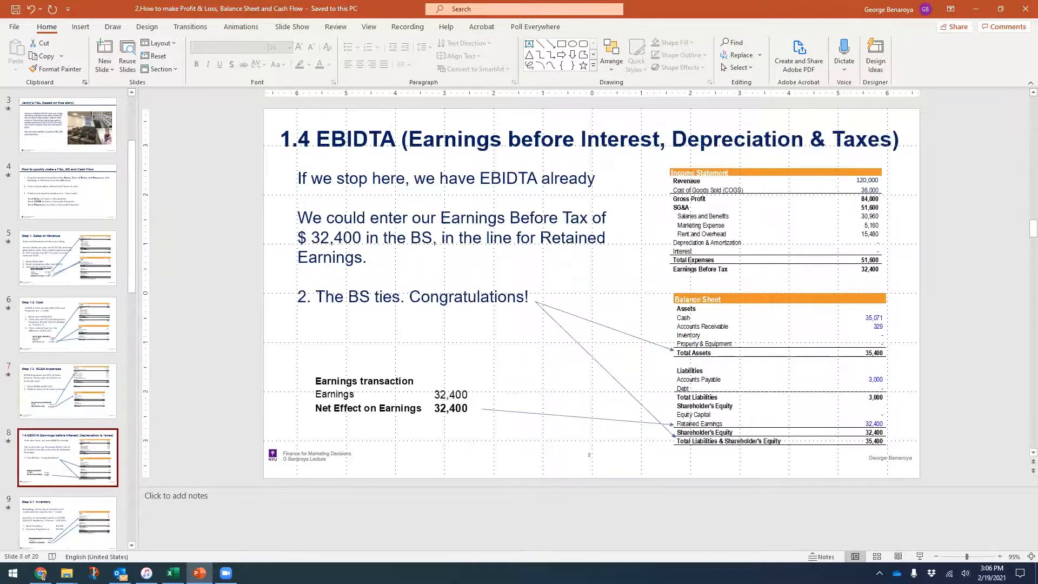
{"action": "left_click", "coordinate": [176, 572]}
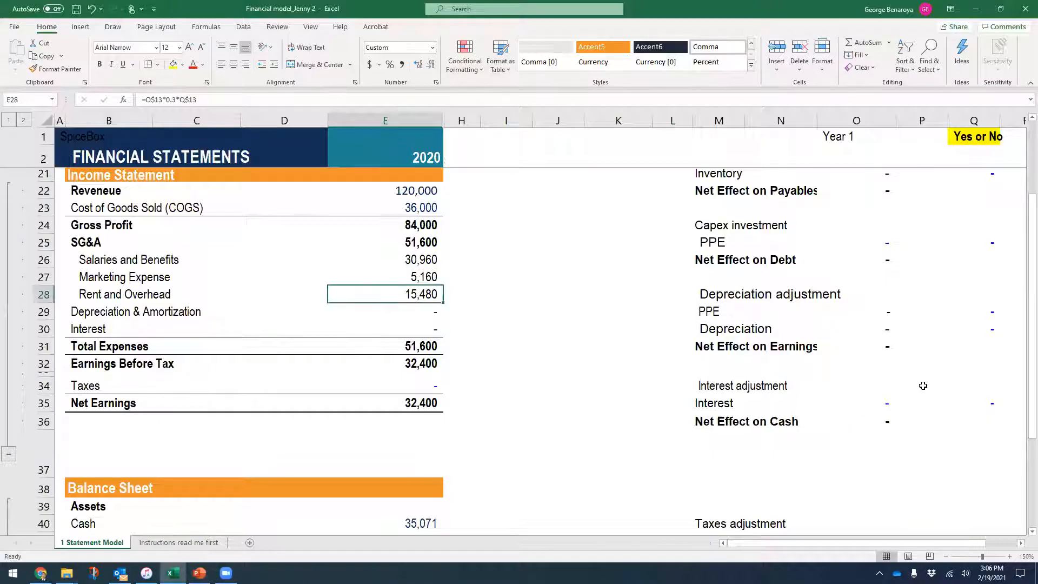
- Enter 1 in Q16 to book 32,400 earnings, then verify Net Earnings in E35
{"action": "scroll", "coordinate": [923, 386], "scroll_direction": "up", "scroll_amount": 1}
{"action": "scroll", "coordinate": [923, 386], "scroll_direction": "up", "scroll_amount": 5}
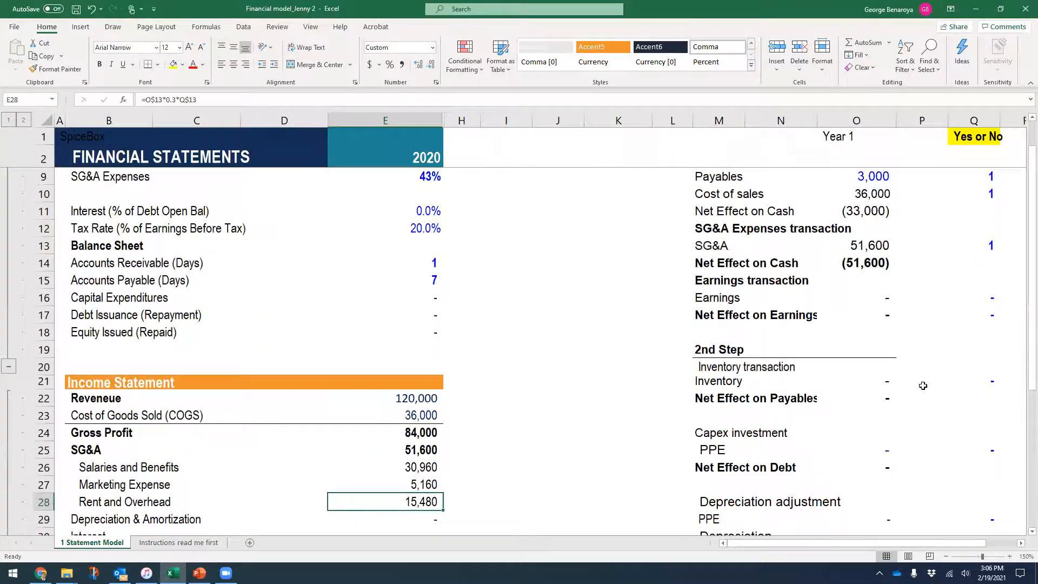
{"action": "left_click", "coordinate": [994, 350]}
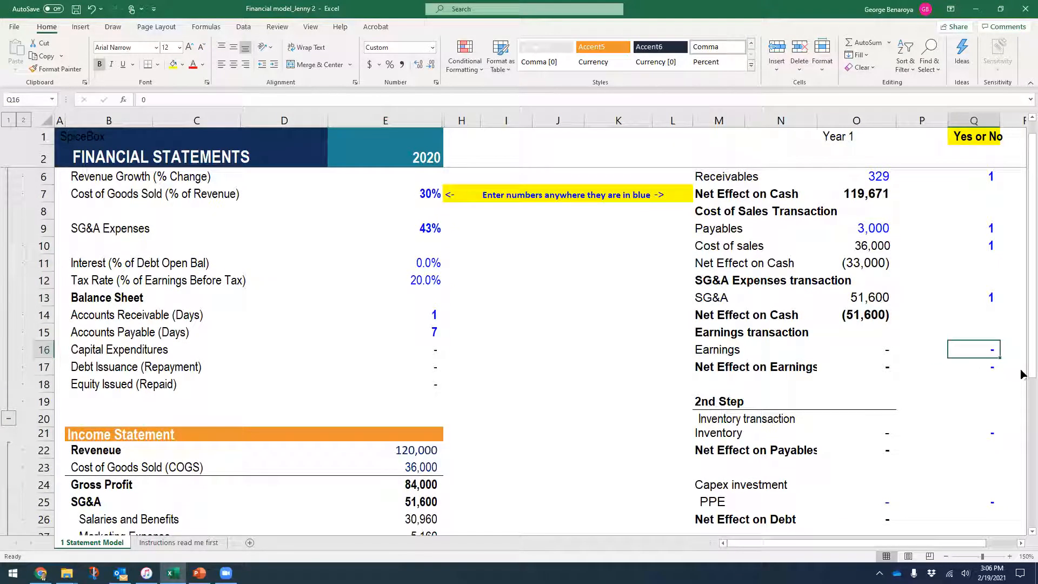
{"action": "type", "text": "1"}
{"action": "key", "text": "Return"}
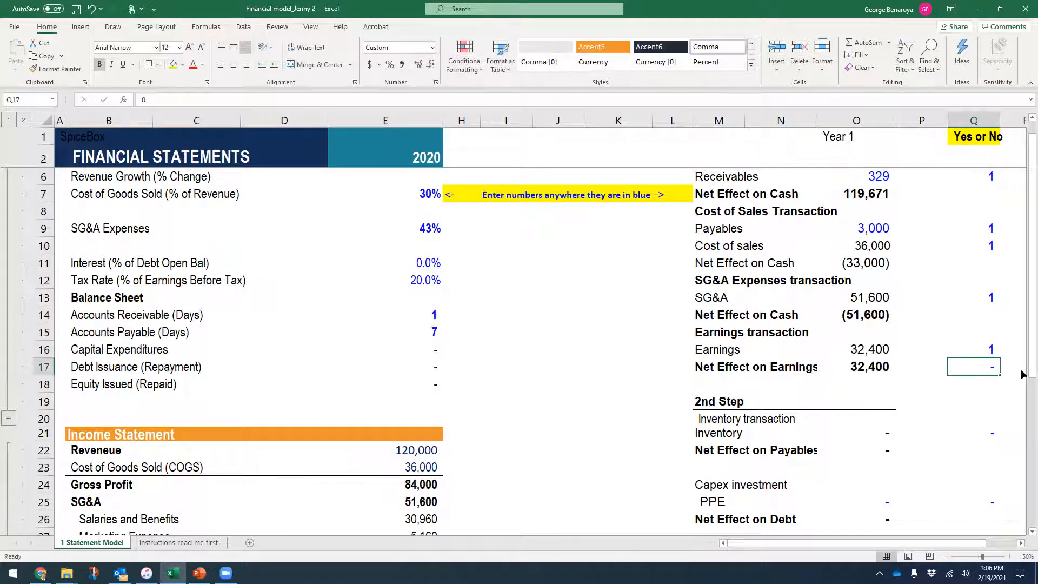
{"action": "scroll", "coordinate": [565, 389], "scroll_direction": "down", "scroll_amount": 2}
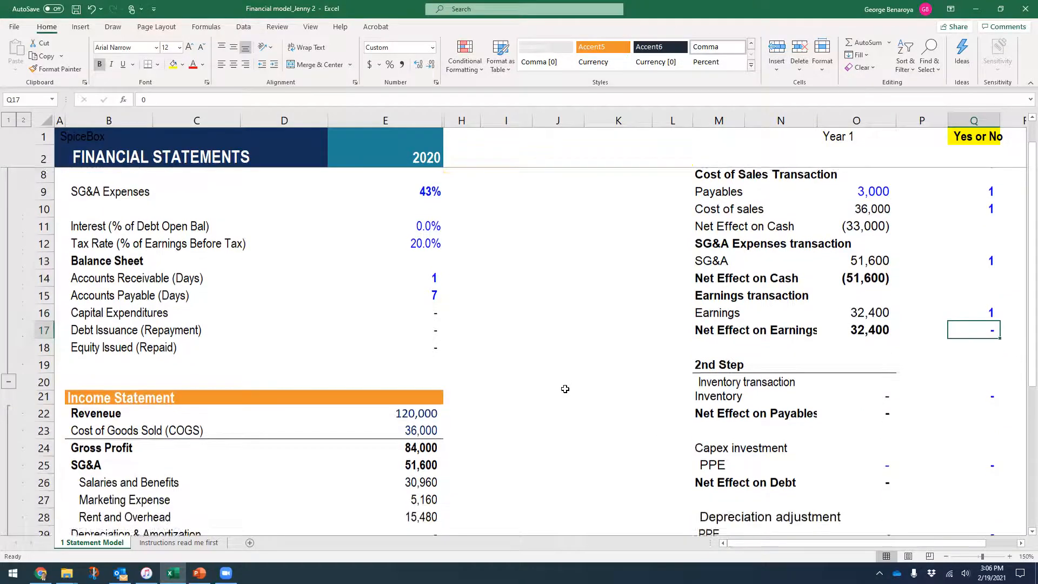
{"action": "scroll", "coordinate": [565, 389], "scroll_direction": "down", "scroll_amount": 3}
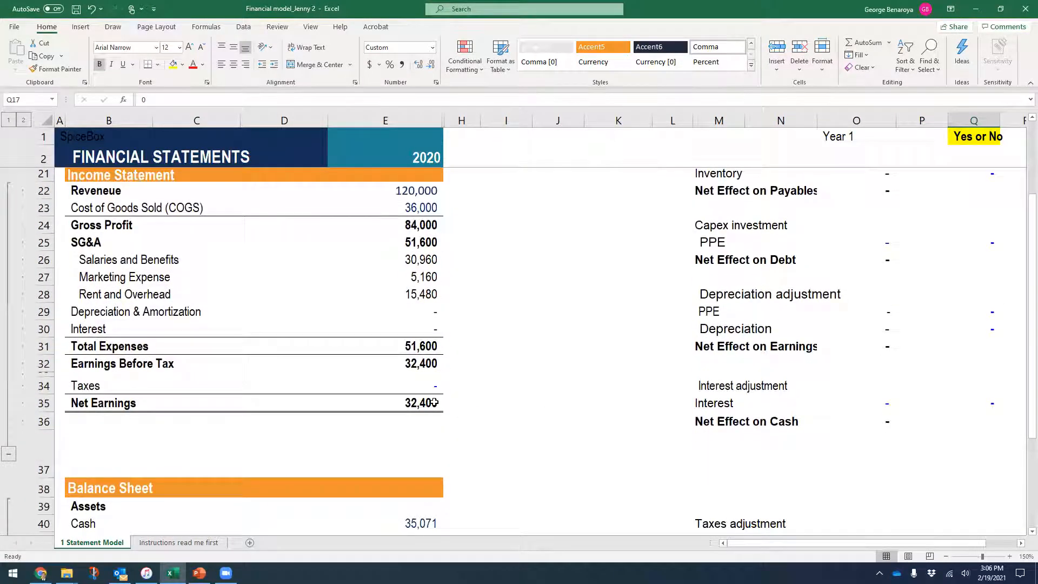
{"action": "left_click", "coordinate": [432, 401]}
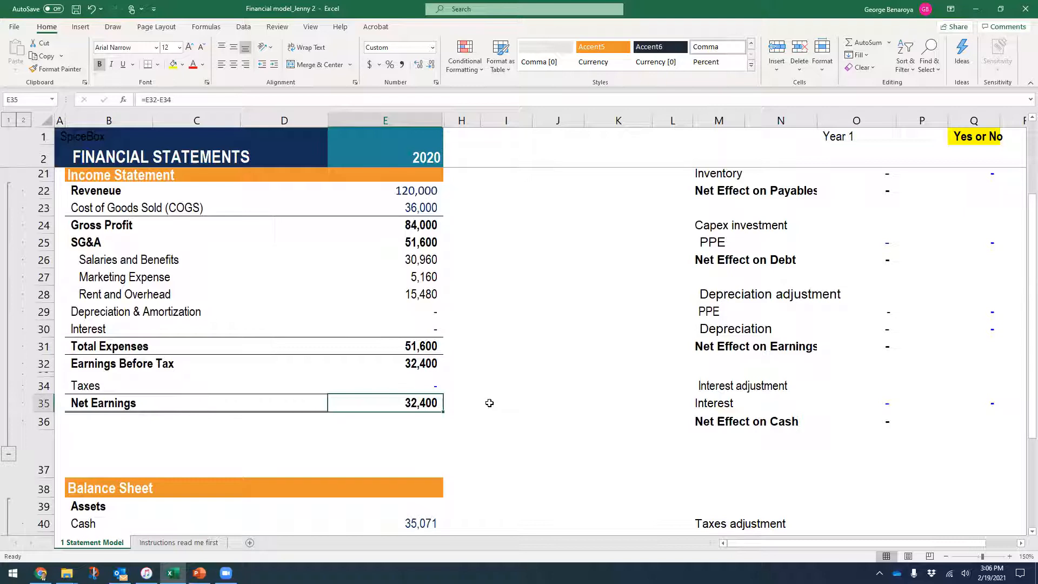
{"action": "scroll", "coordinate": [491, 402], "scroll_direction": "down", "scroll_amount": 2}
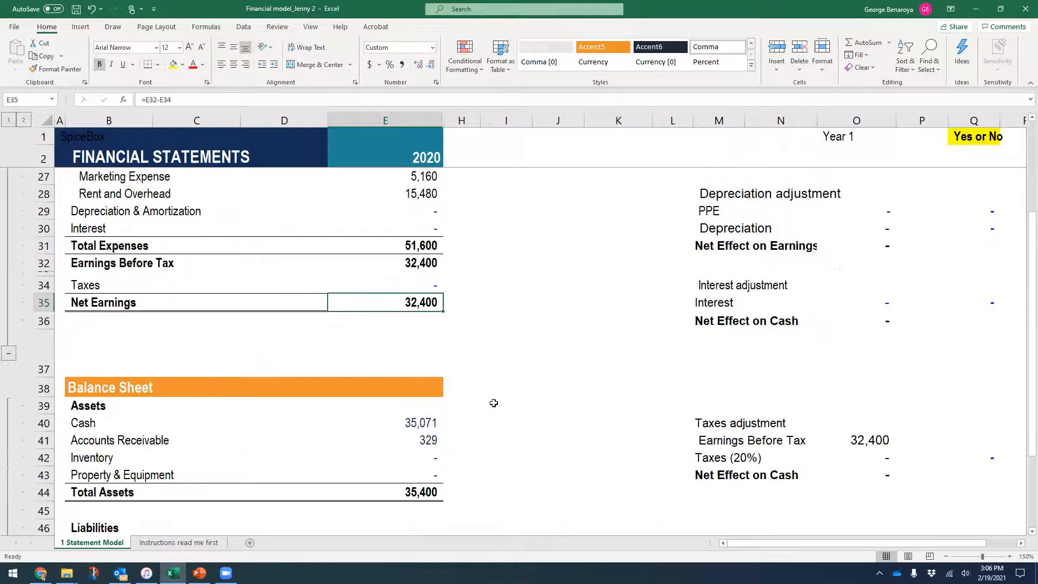
{"action": "scroll", "coordinate": [493, 403], "scroll_direction": "down", "scroll_amount": 5}
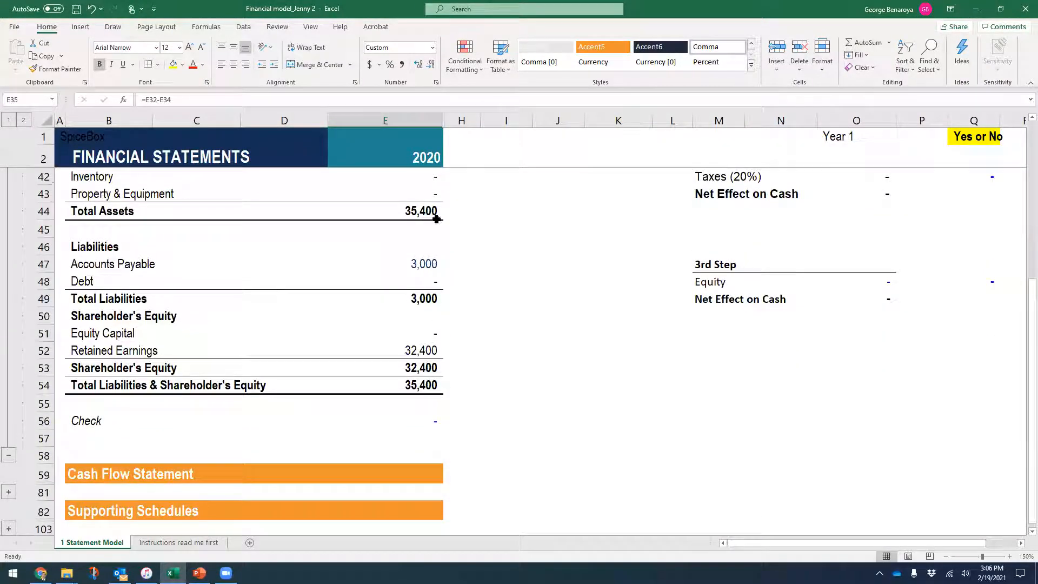
- Verify total assets and total liabilities plus equity both equal 35,400 with a zero check
{"action": "left_click", "coordinate": [422, 210]}
{"action": "left_click", "coordinate": [430, 384]}
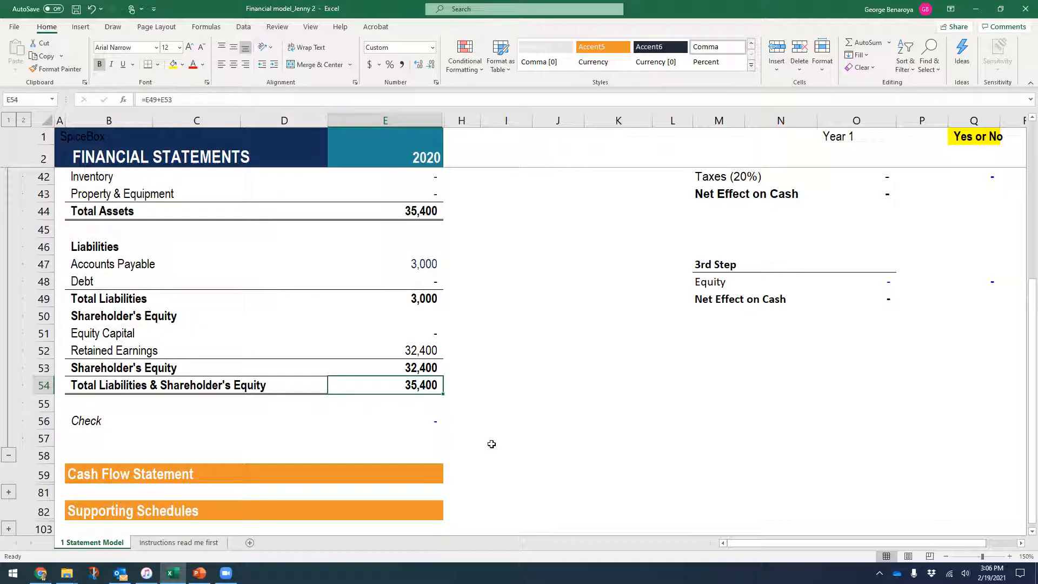
{"action": "left_click", "coordinate": [417, 420]}
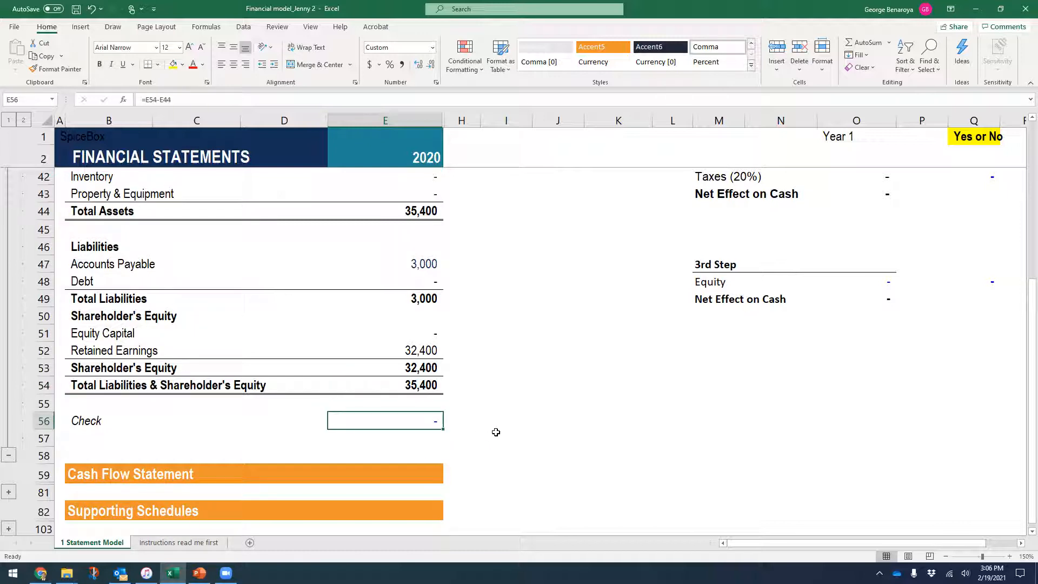
- Show the Step 2.1 Inventory slide in the presentation
{"action": "left_click", "coordinate": [199, 574]}
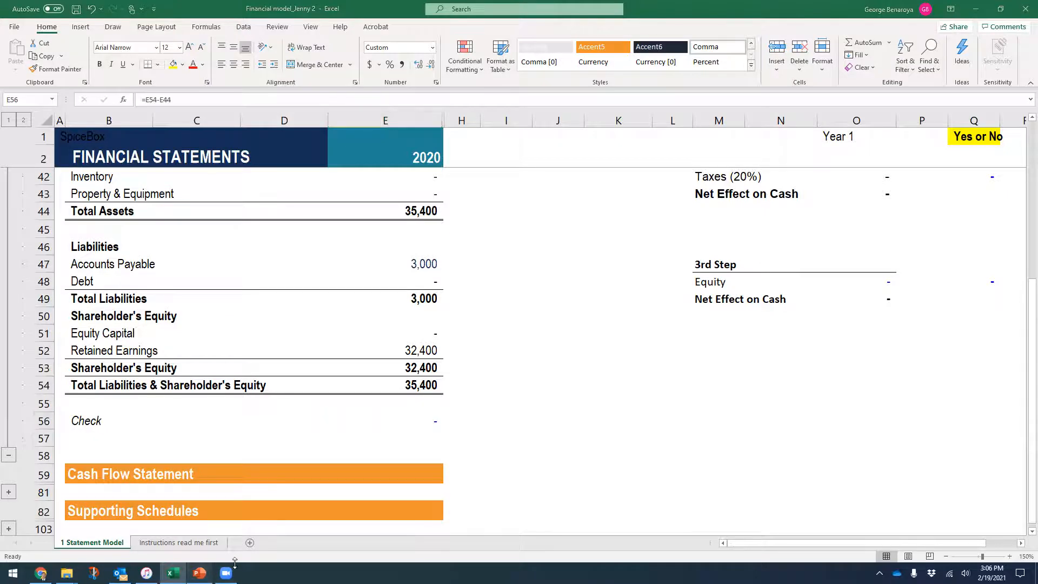
{"action": "scroll", "coordinate": [35, 432], "scroll_direction": "down", "scroll_amount": 1}
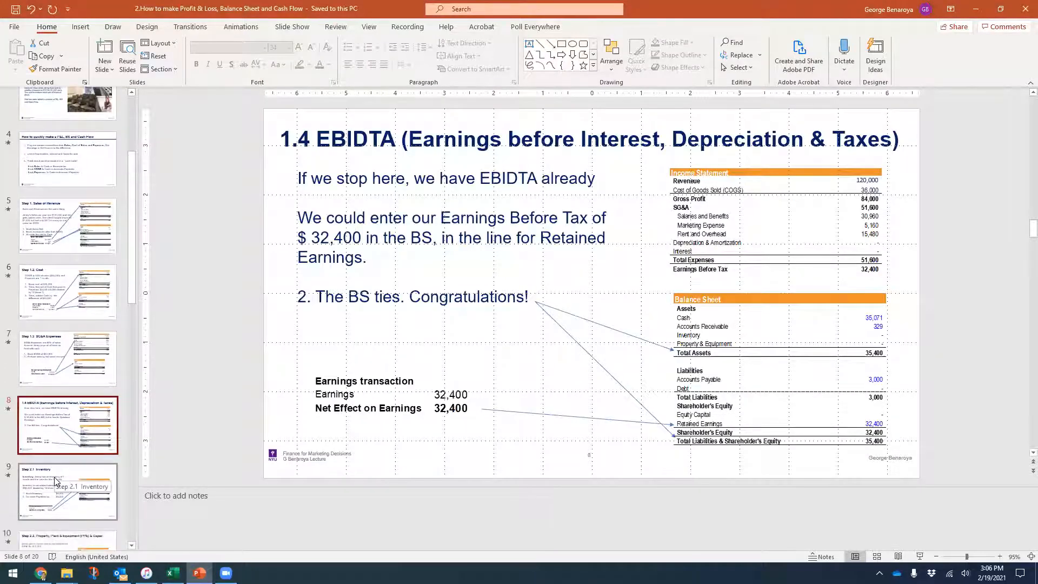
{"action": "left_click", "coordinate": [56, 483]}
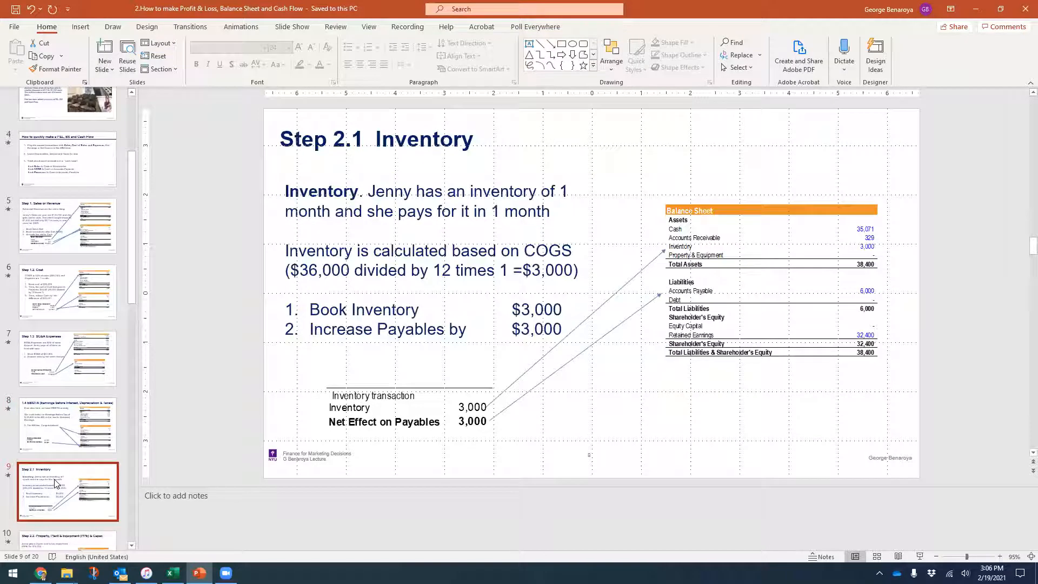